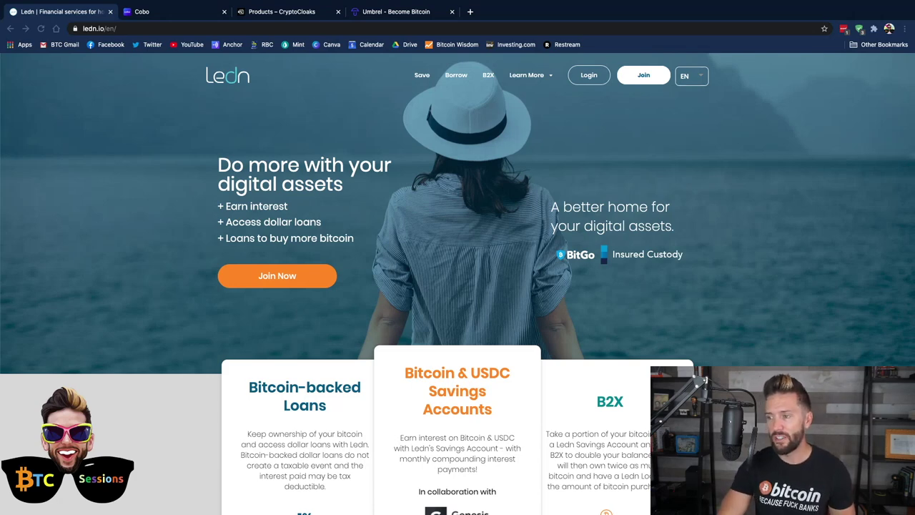
# Bring up the Cobo Vault product page and read down through its content
pyautogui.scroll(-3, 145, 270)
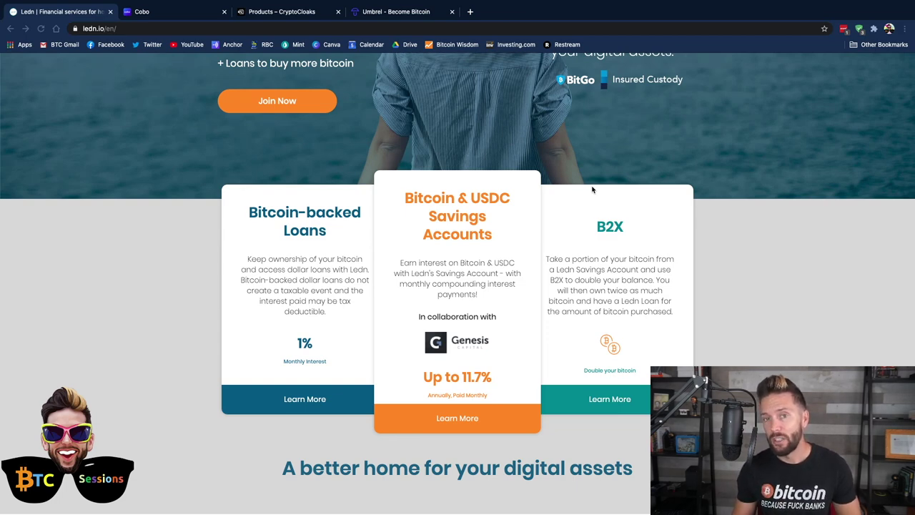
pyautogui.scroll(3, 592, 189)
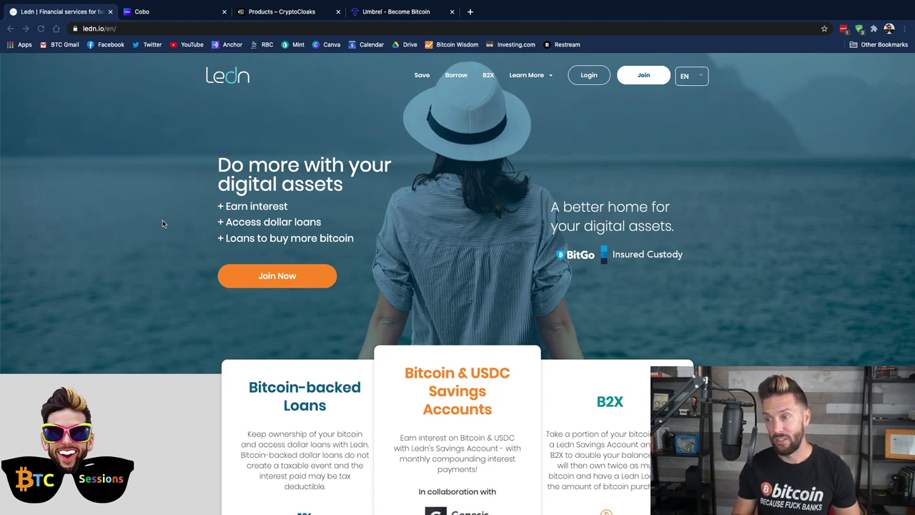
pyautogui.click(151, 12)
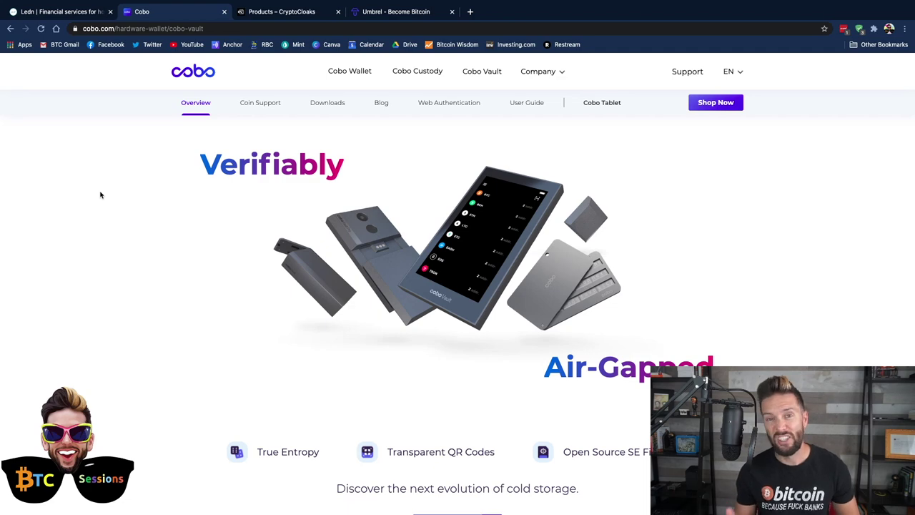
pyautogui.scroll(-10, 227, 321)
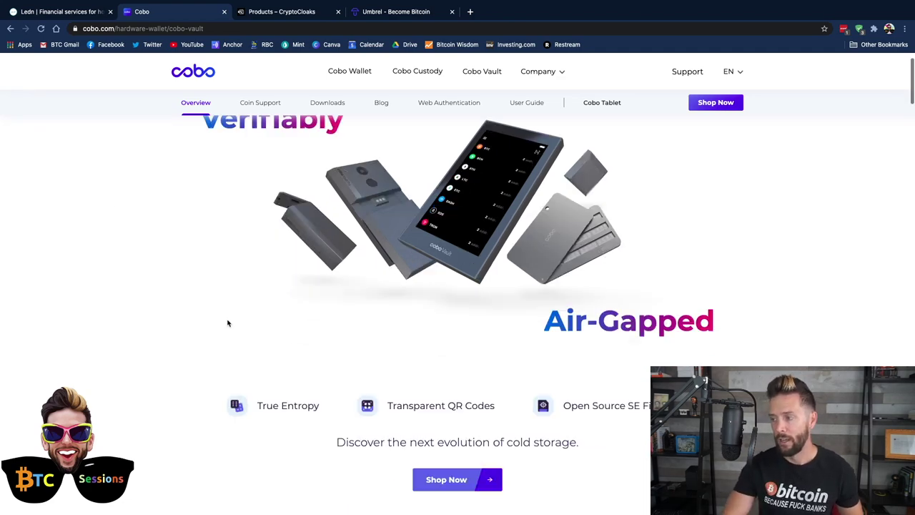
pyautogui.scroll(-1, 227, 321)
pyautogui.scroll(3, 227, 322)
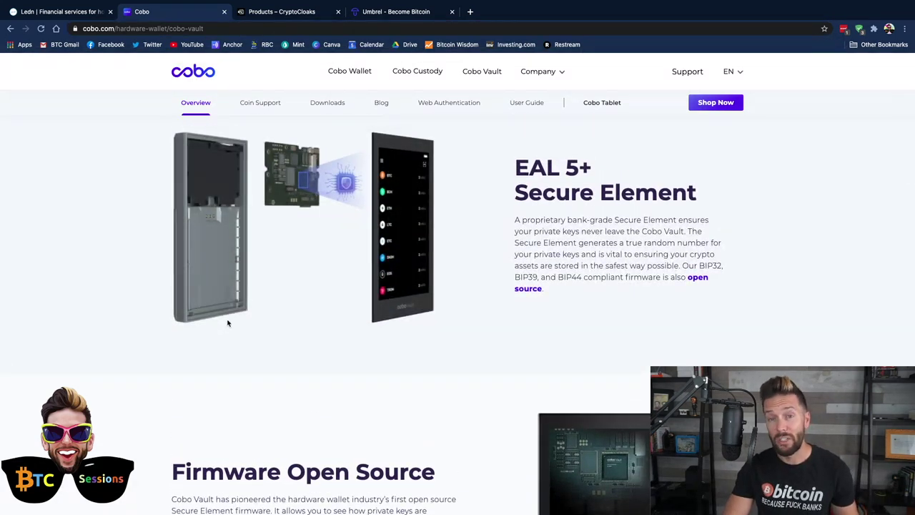
pyautogui.scroll(-3, 228, 322)
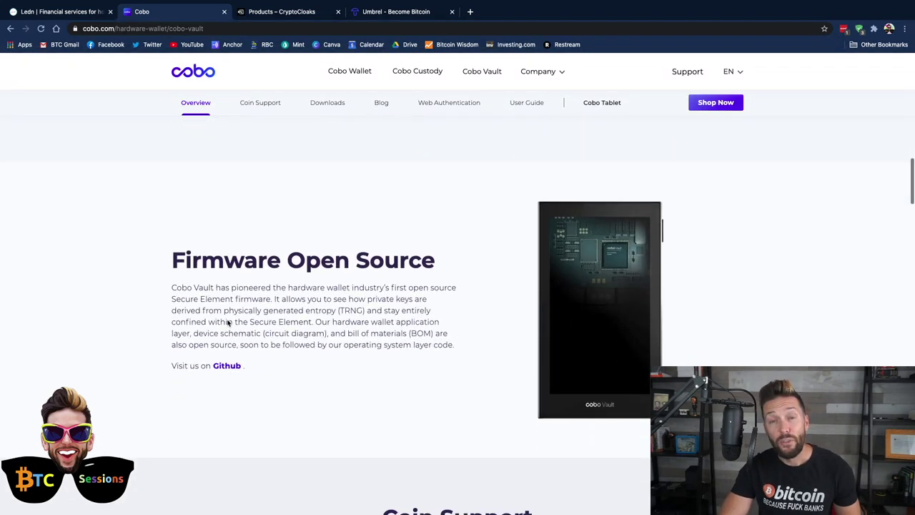
pyautogui.scroll(-2, 227, 322)
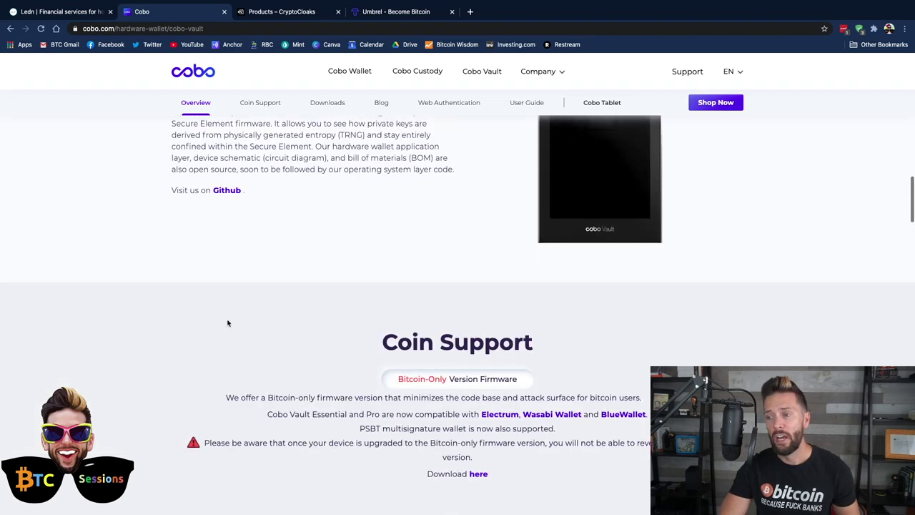
pyautogui.scroll(-2, 90, 321)
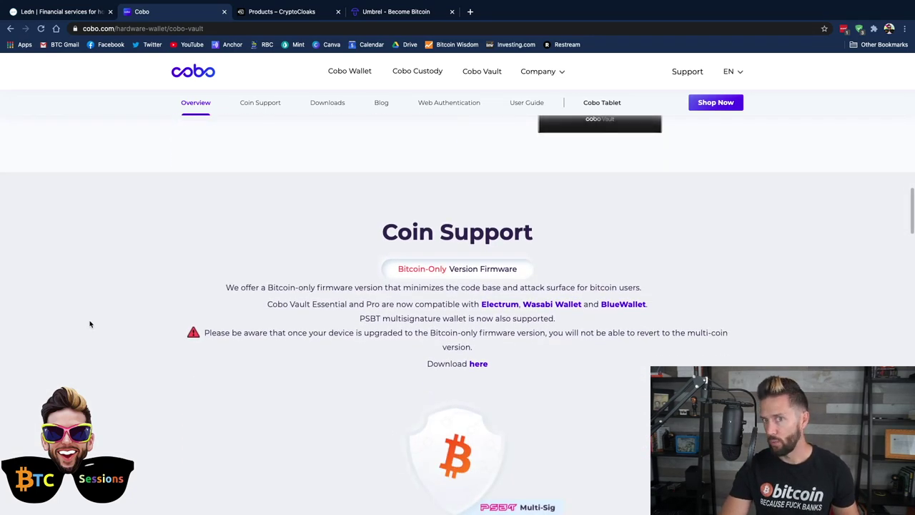
# Finish the Cobo Vault page, then view the CryptoCloaks shop listing Lightning Shell and Bitcoin Grenade
pyautogui.scroll(-1, 90, 324)
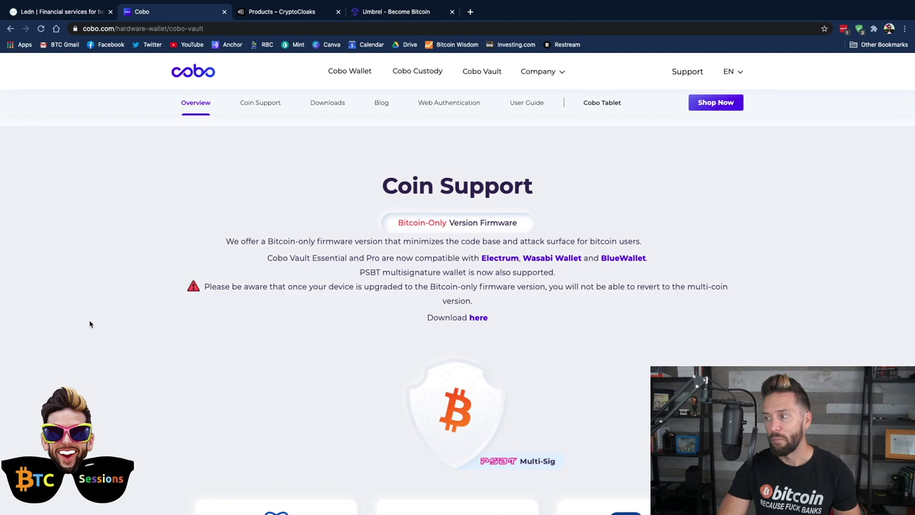
pyautogui.scroll(-6, 190, 382)
pyautogui.scroll(3, 190, 383)
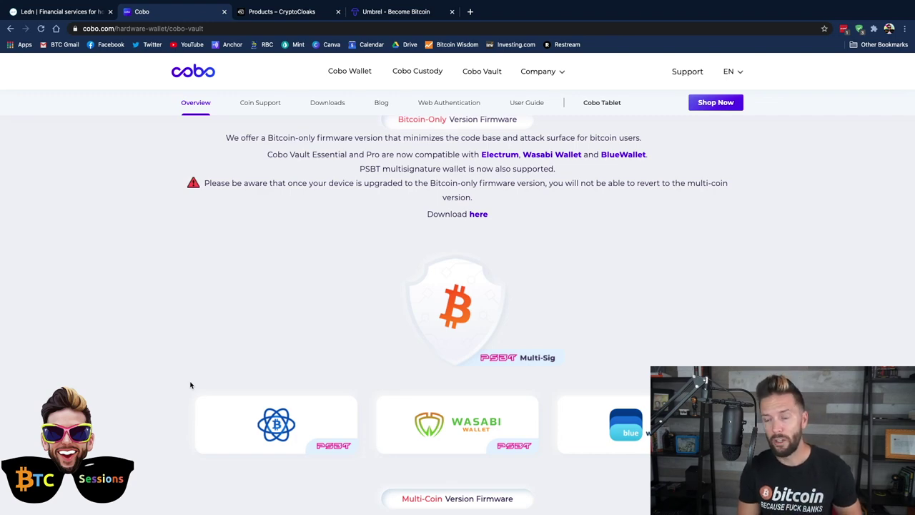
pyautogui.scroll(15, 190, 386)
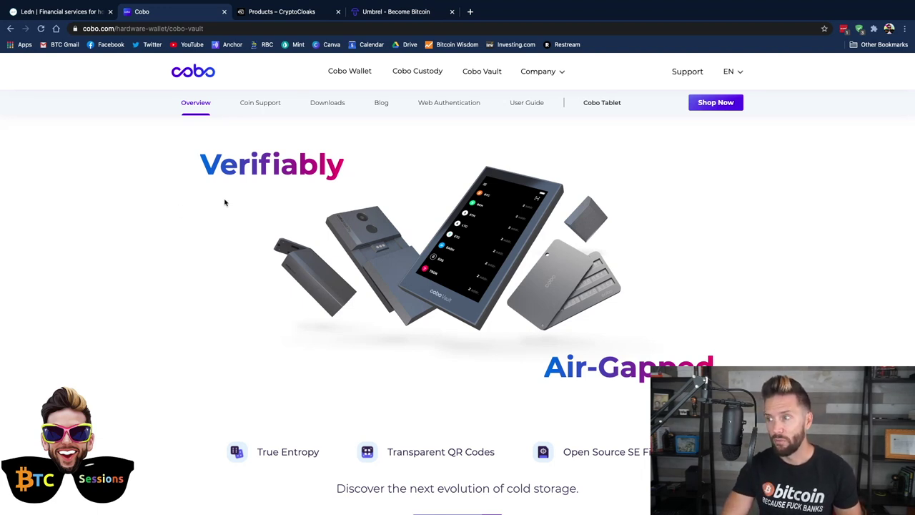
pyautogui.click(270, 13)
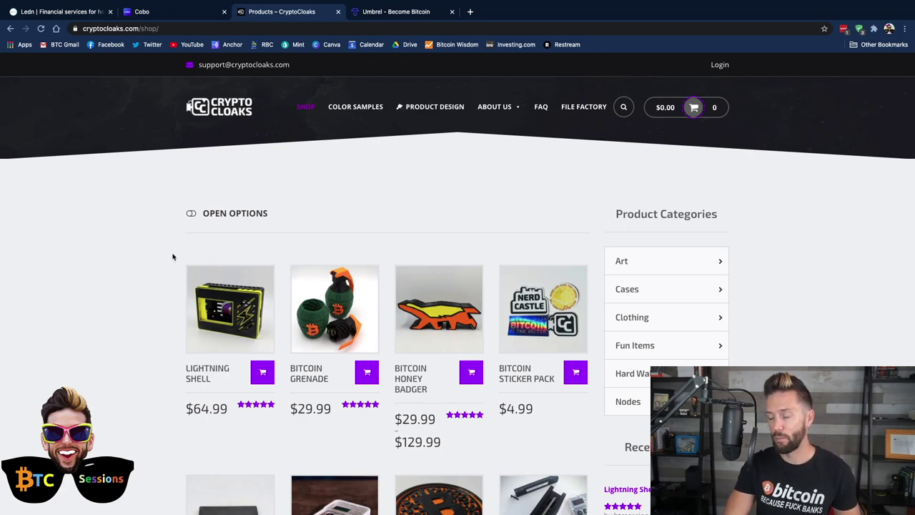
pyautogui.scroll(-3, 122, 303)
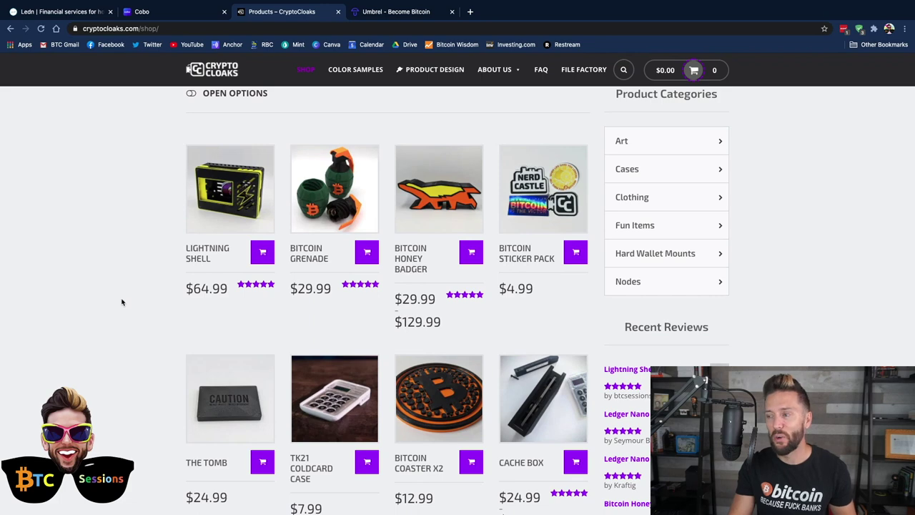
pyautogui.scroll(-1, 122, 303)
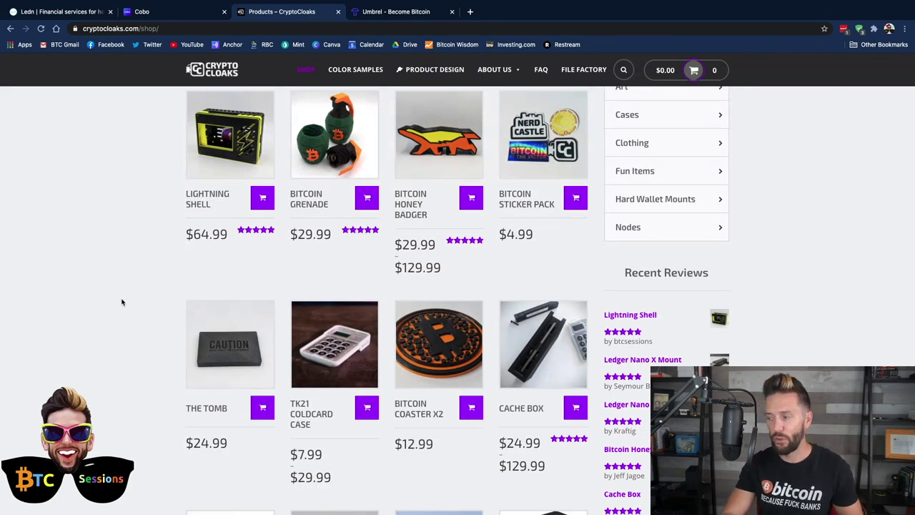
pyautogui.scroll(-8, 121, 302)
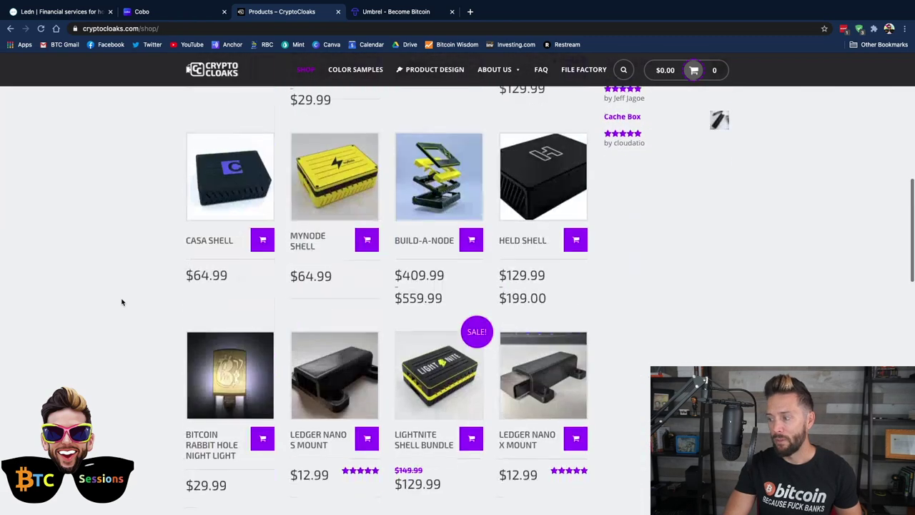
pyautogui.scroll(15, 122, 303)
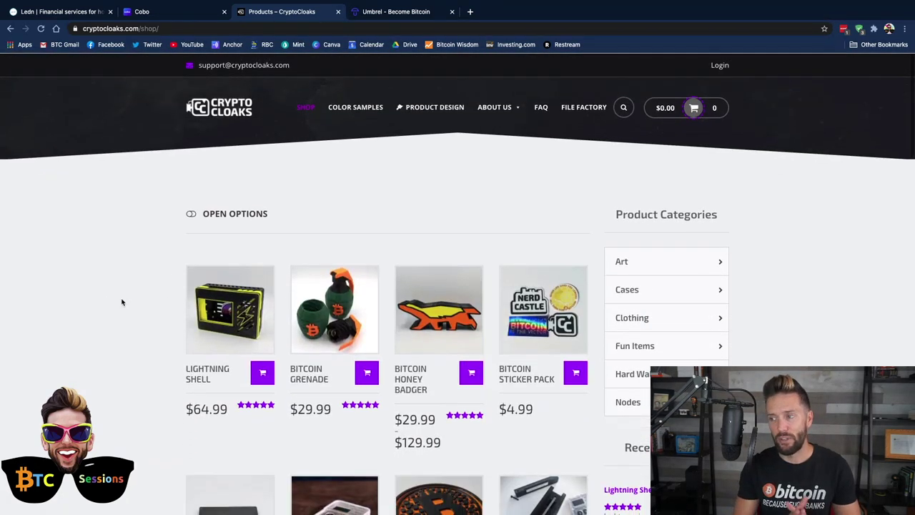
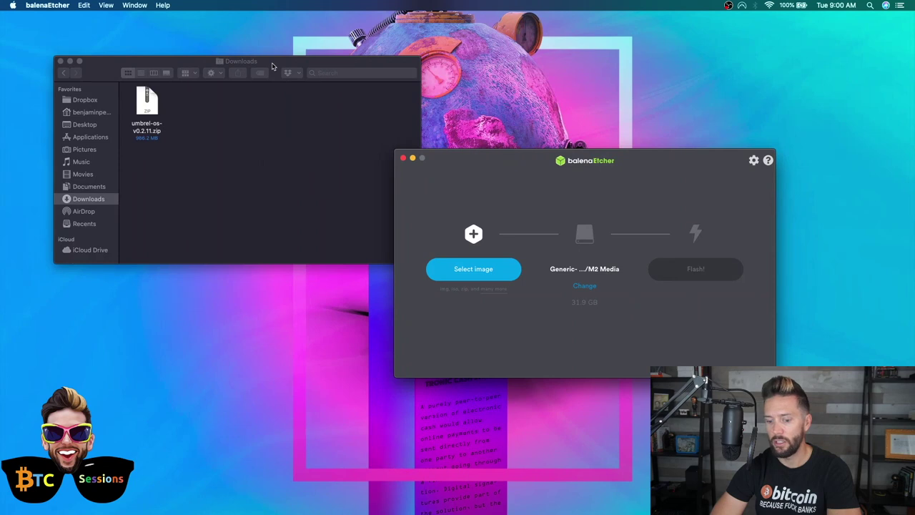
# With umbrel-os-v0.2.11.zip in Downloads, reposition Etcher and open its drive list with the 31.9 GB card
pyautogui.click(271, 65)
pyautogui.click(145, 101)
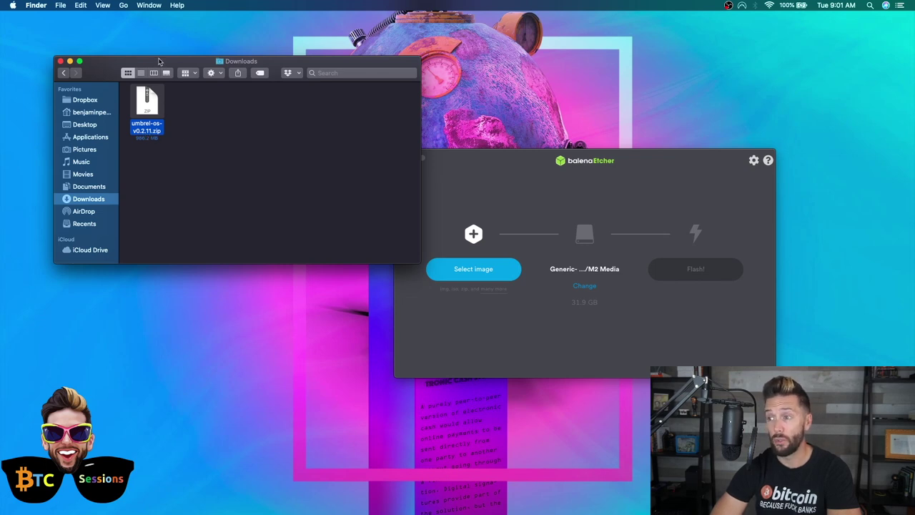
pyautogui.click(522, 164)
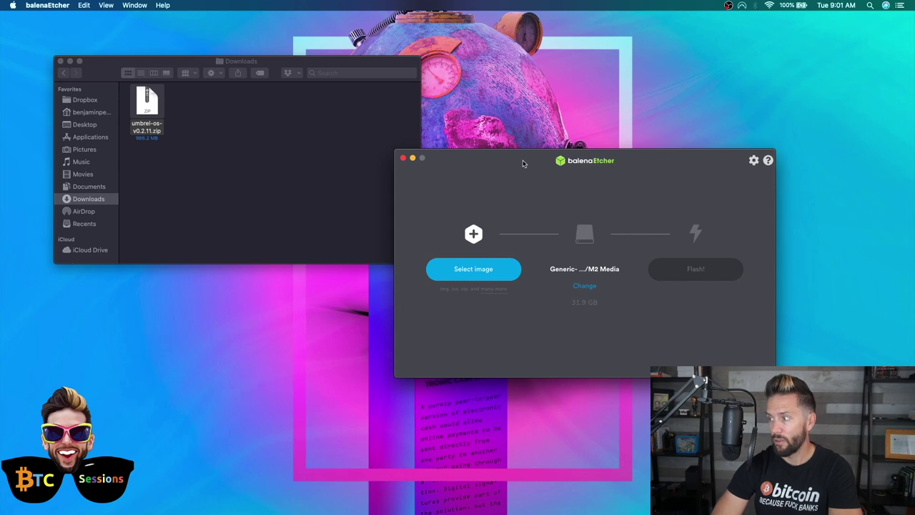
pyautogui.moveTo(537, 161); pyautogui.dragTo(495, 140)
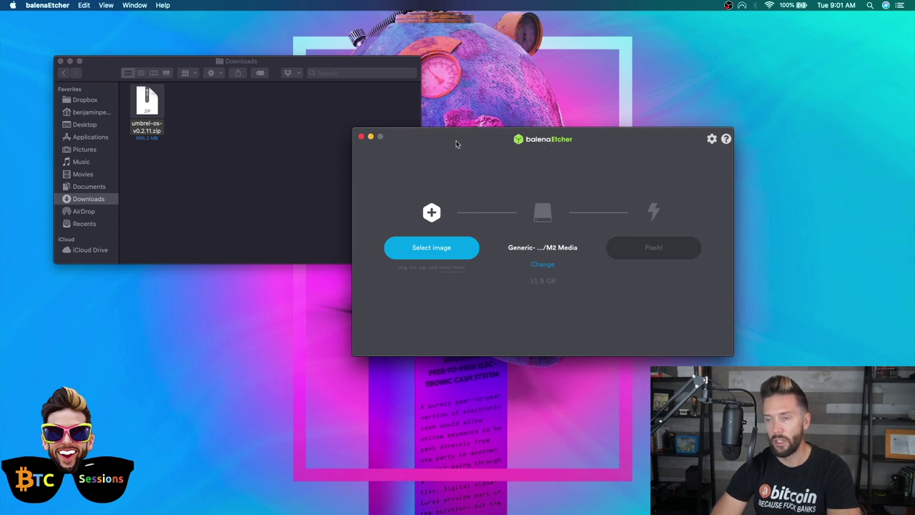
pyautogui.moveTo(458, 143); pyautogui.dragTo(431, 150)
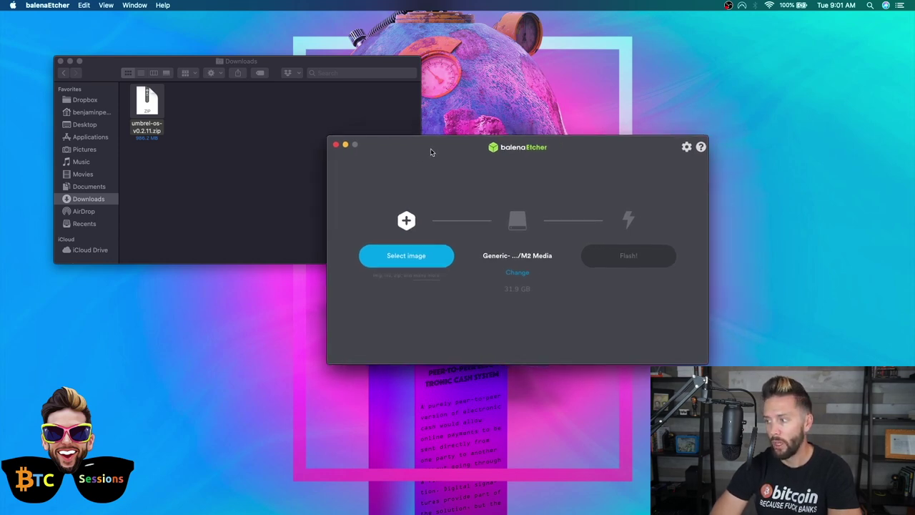
pyautogui.click(520, 272)
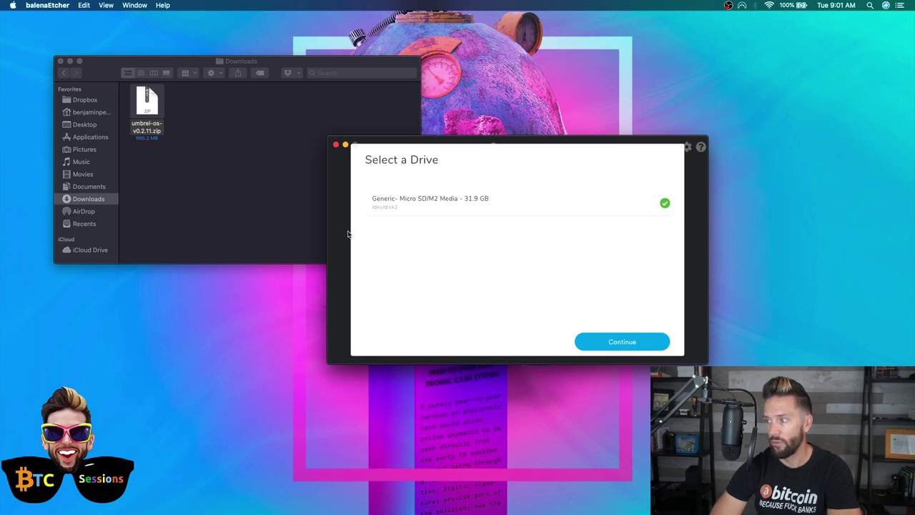
# Confirm the 31.9 GB micro SD card as target and load umbrel-os-v0.2.11.zip as the image
pyautogui.click(623, 342)
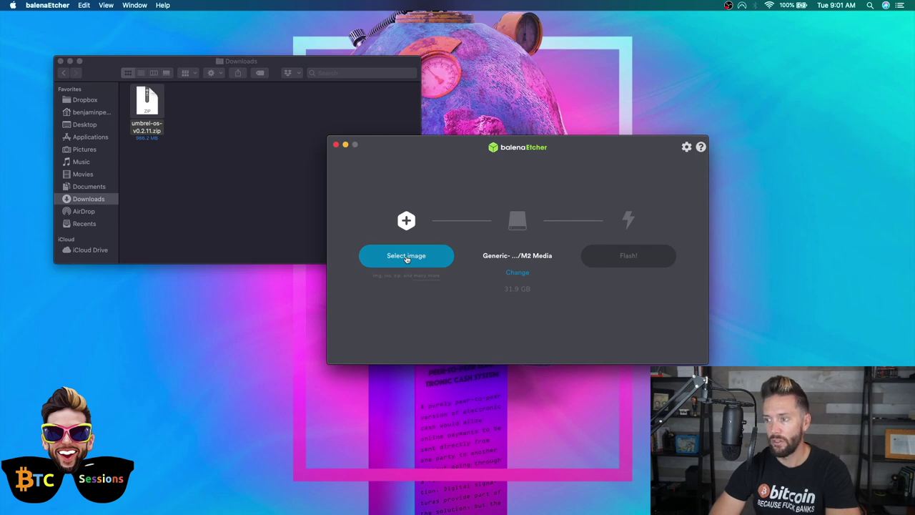
pyautogui.click(141, 102)
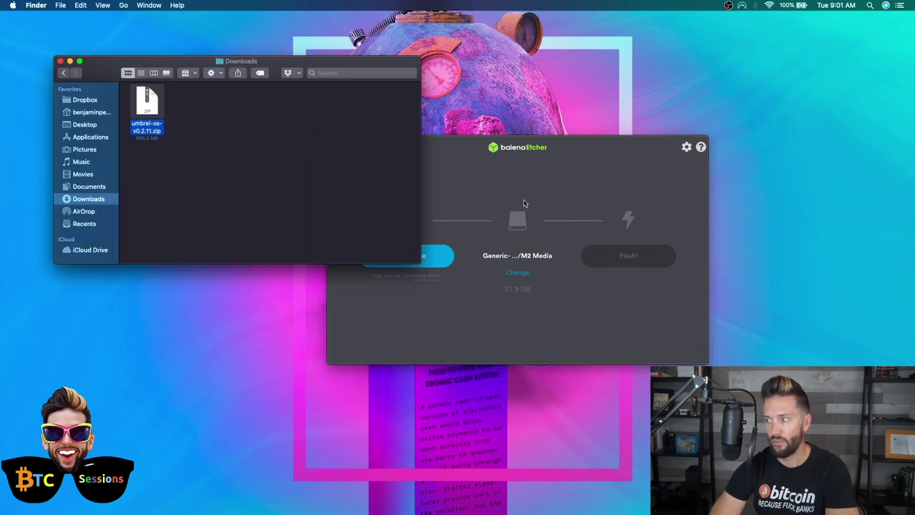
pyautogui.click(397, 266)
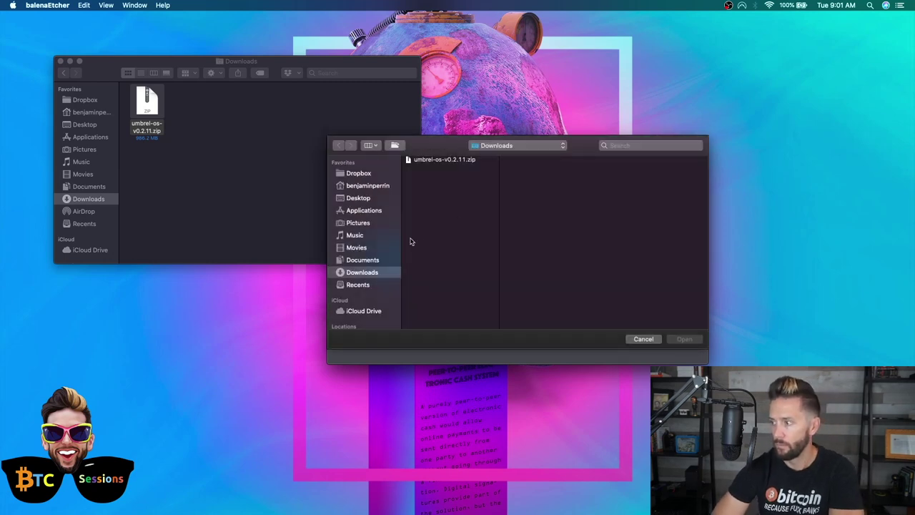
pyautogui.click(452, 160)
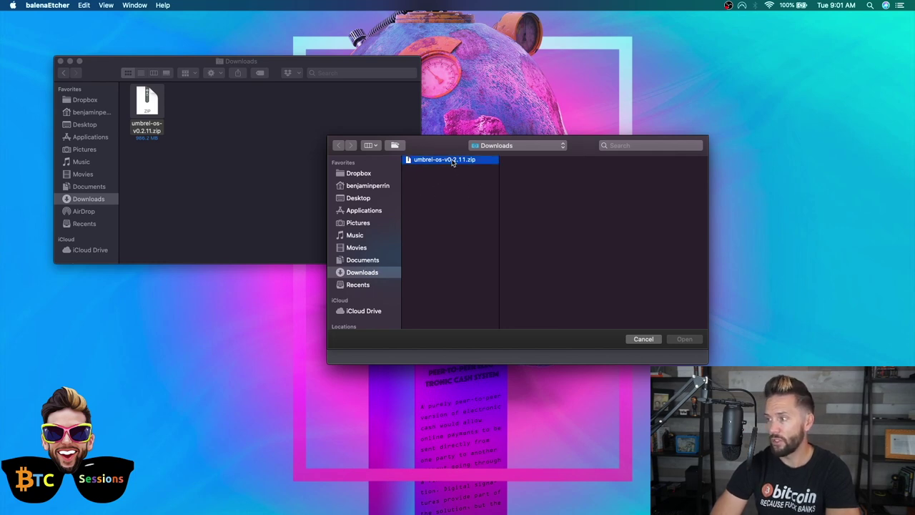
pyautogui.click(684, 339)
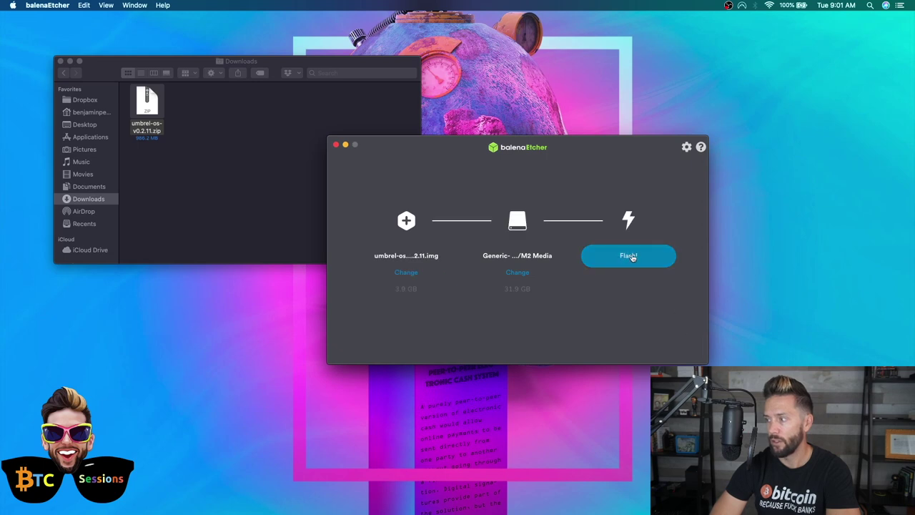
# Flash the image to the card, authorising with the admin password and allowing removable-volume access
pyautogui.click(632, 258)
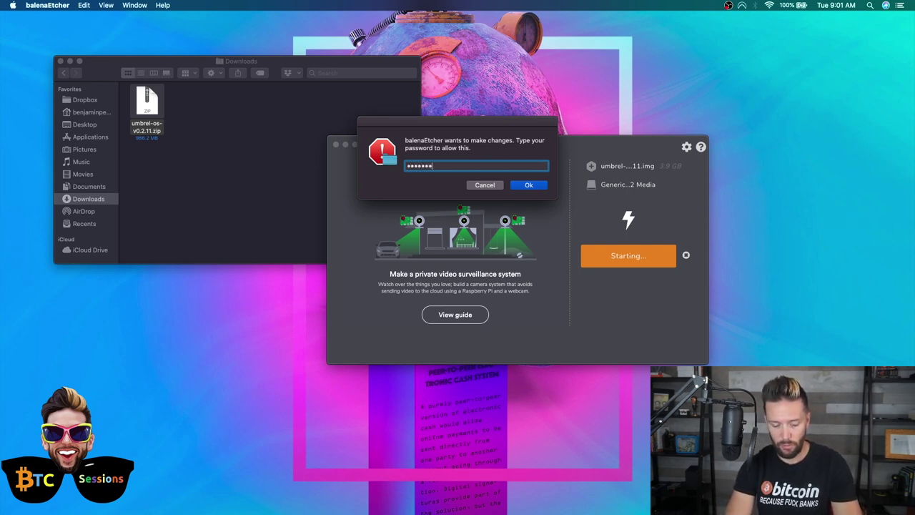
pyautogui.click(520, 186)
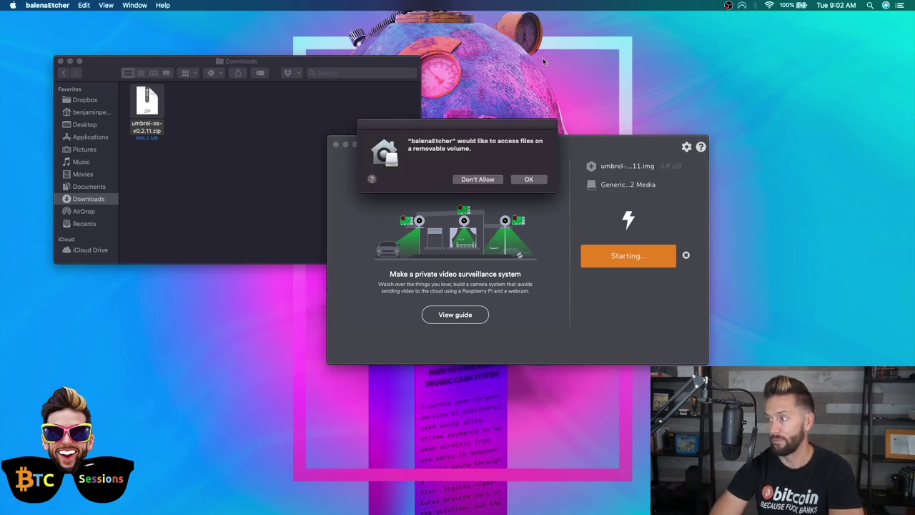
pyautogui.click(529, 179)
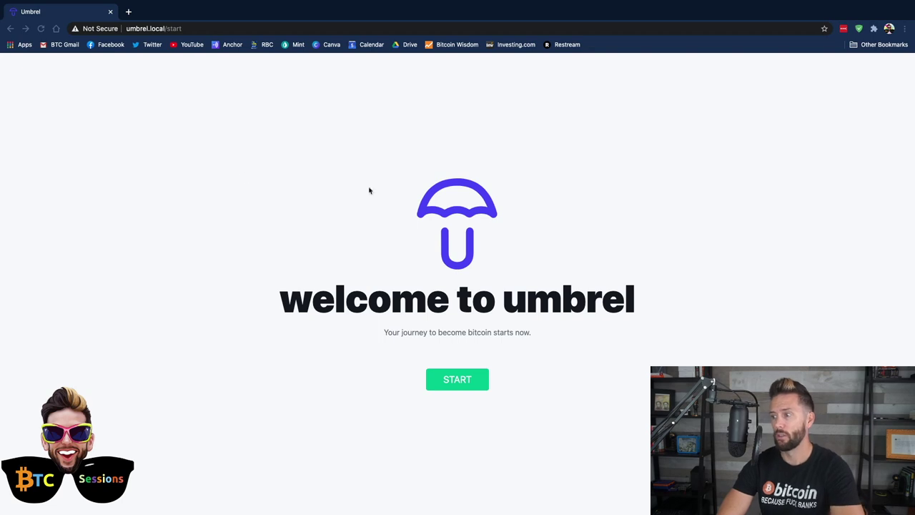
# Start the Umbrel setup and enter the owner's name
pyautogui.click(458, 383)
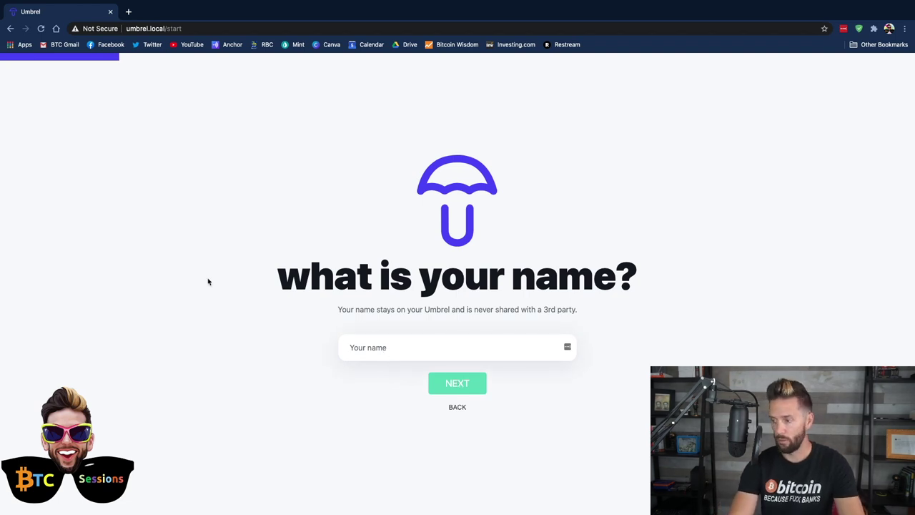
pyautogui.write('BTC Sessio')
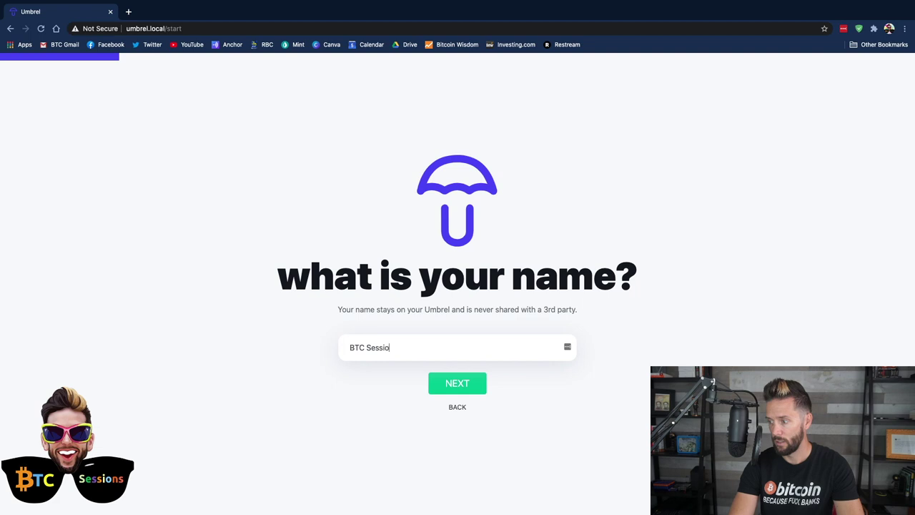
pyautogui.write('ns')
pyautogui.click(468, 387)
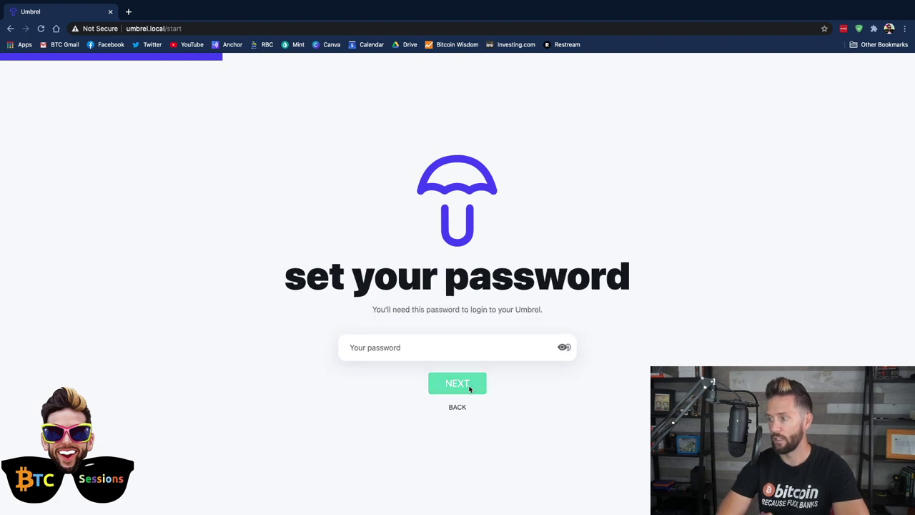
# Choose a login password and start re-entering it in the confirm field
pyautogui.click(389, 347)
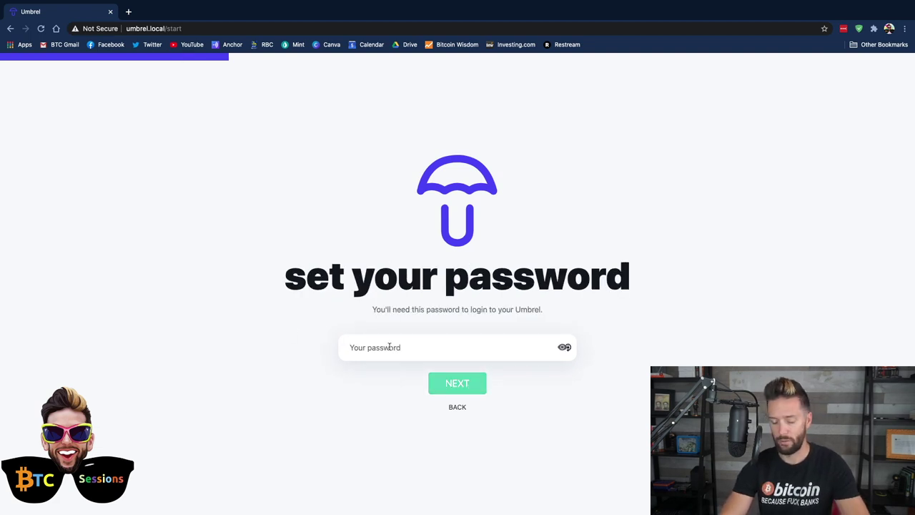
pyautogui.write('••••••••••••')
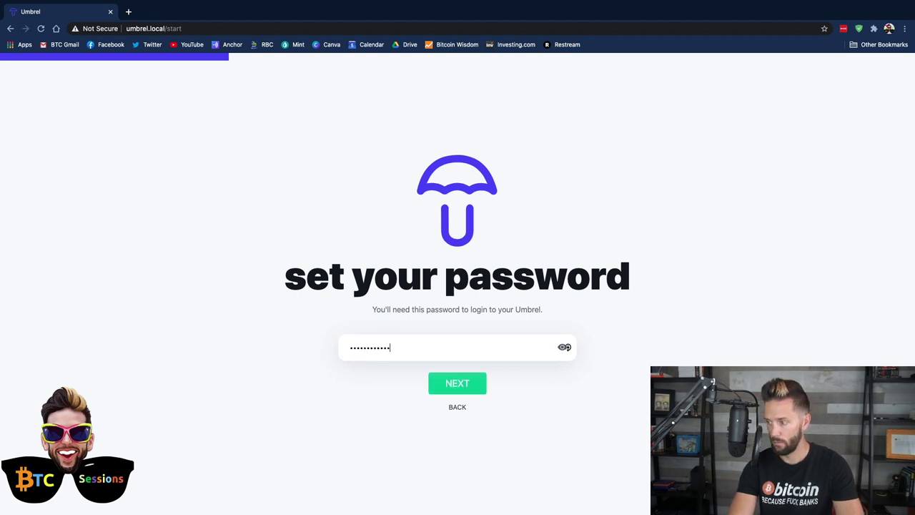
pyautogui.click(444, 390)
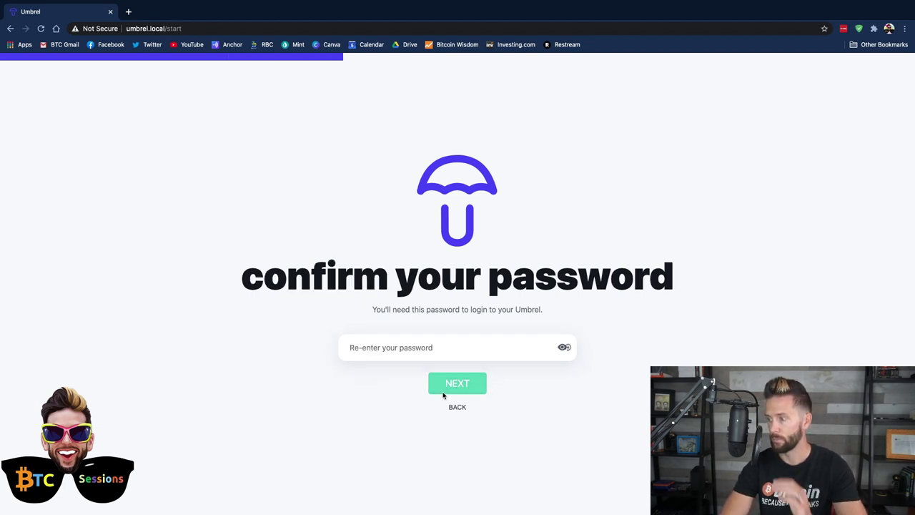
pyautogui.click(390, 340)
pyautogui.write('••••••••••••')
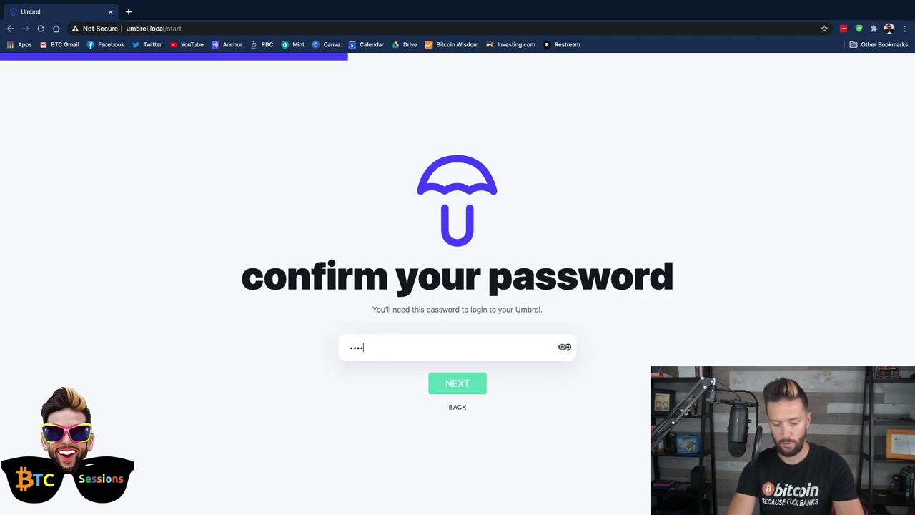
pyautogui.write('•')
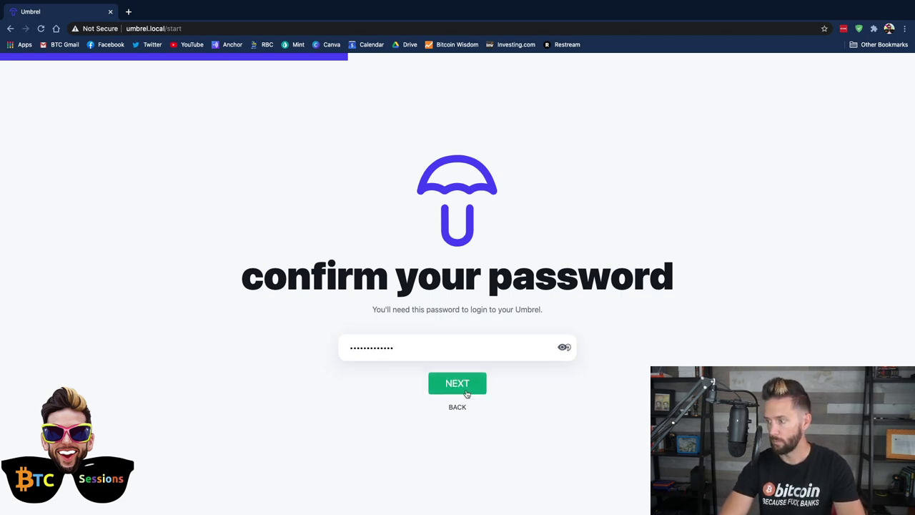
# Confirm the password and continue past the secret-words notice
pyautogui.click(468, 385)
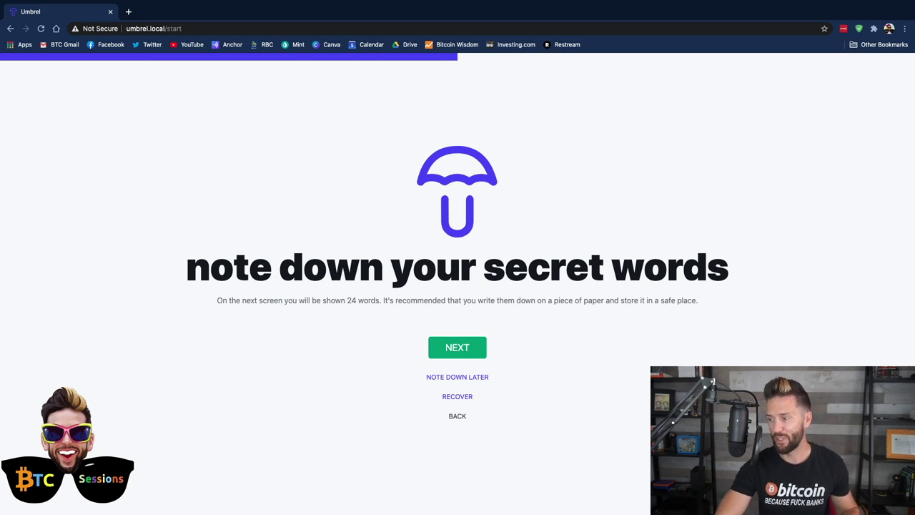
pyautogui.click(449, 353)
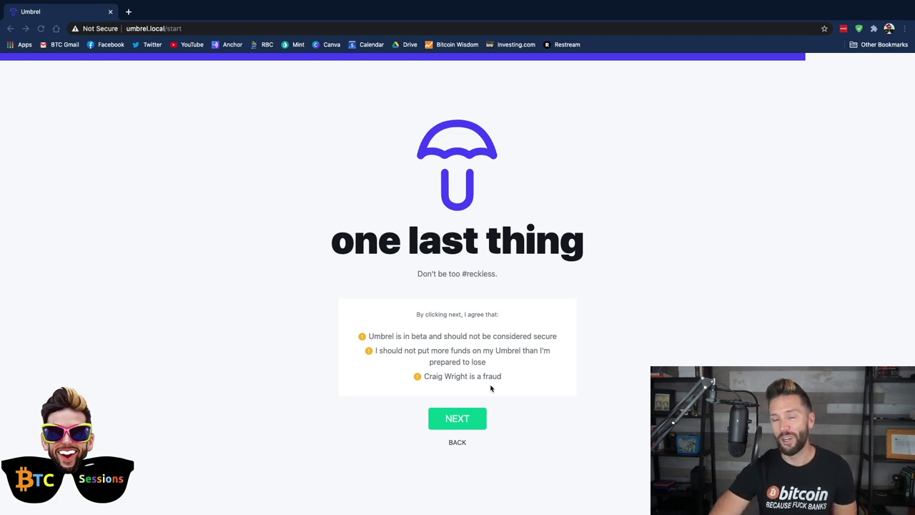
# Accept the beta-risk terms on the 'one last thing' page to complete setup
pyautogui.click(453, 420)
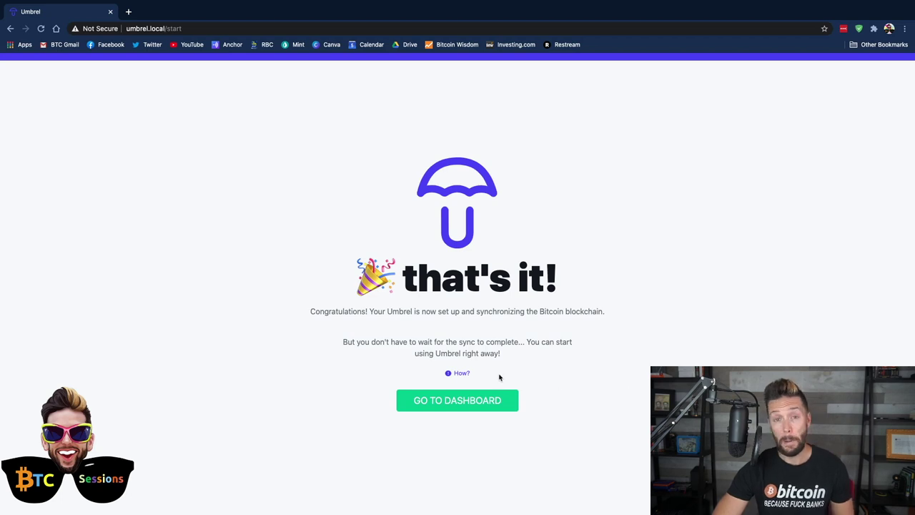
# Open the How? link explaining how the blockchain sync works
pyautogui.click(461, 373)
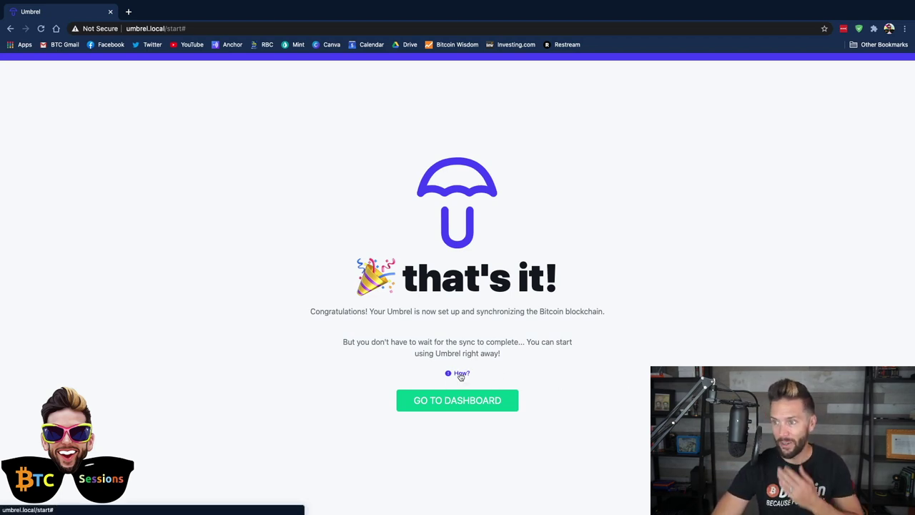
pyautogui.moveTo(447, 377)
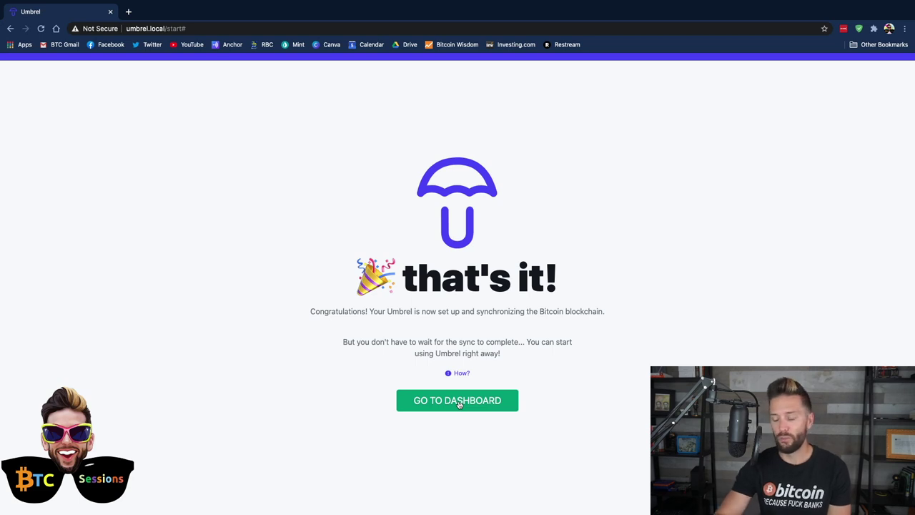
# Go to the dashboard showing Lightning Wallet, Bitcoin Core, Bitcoin Wallet and Tor cards
pyautogui.click(459, 404)
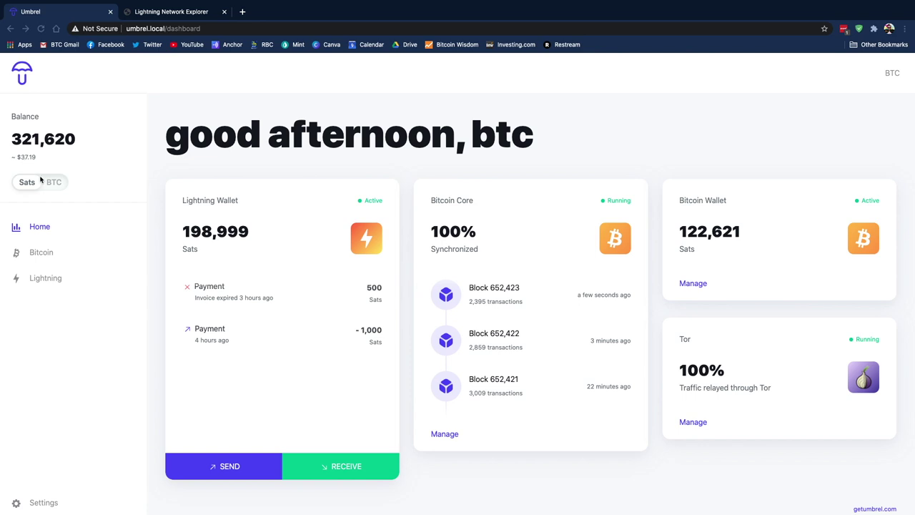
# Switch the dashboard balances to BTC, then back to sats
pyautogui.click(98, 175)
pyautogui.click(54, 182)
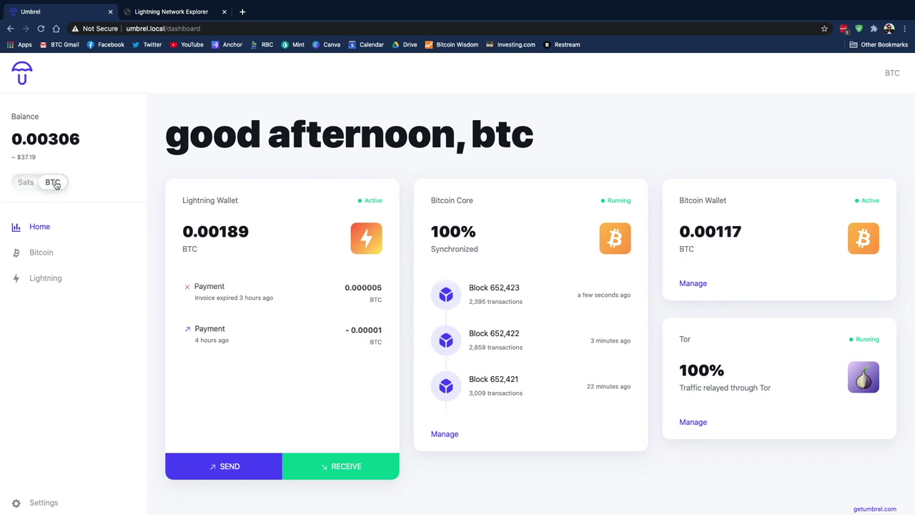
pyautogui.click(28, 184)
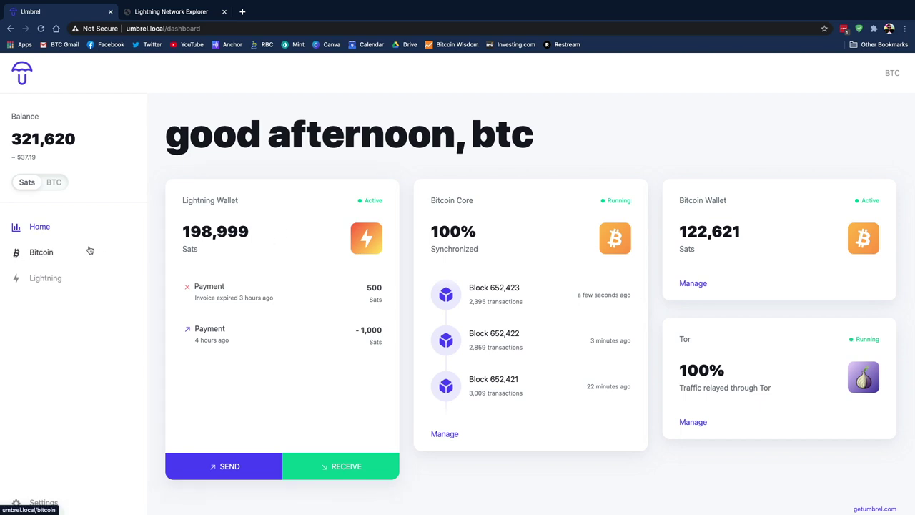
# Open the Bitcoin Core page and view the balance and deposit-time tooltips
pyautogui.click(42, 254)
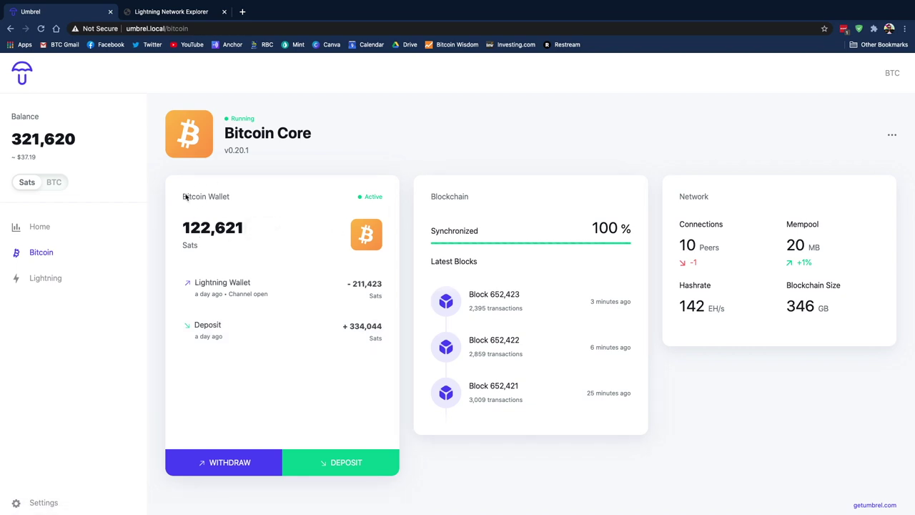
pyautogui.moveTo(209, 224)
pyautogui.moveTo(201, 336)
# Copy the Bitcoin wallet's deposit address, then return to the Umbrel home dashboard
pyautogui.click(339, 464)
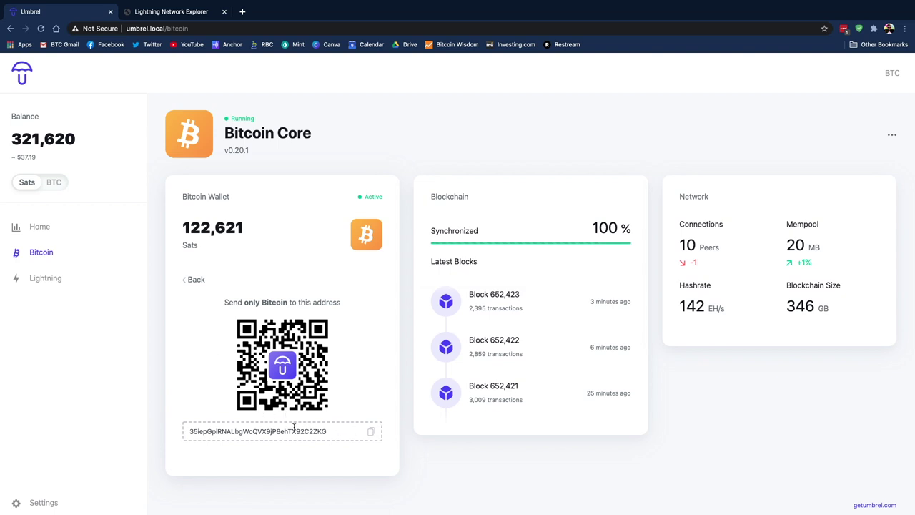
pyautogui.click(372, 434)
pyautogui.click(195, 281)
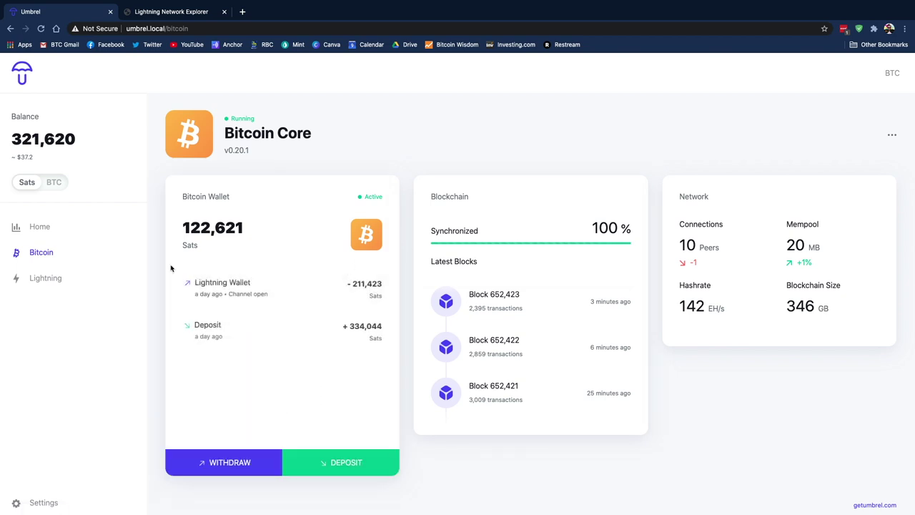
pyautogui.click(34, 229)
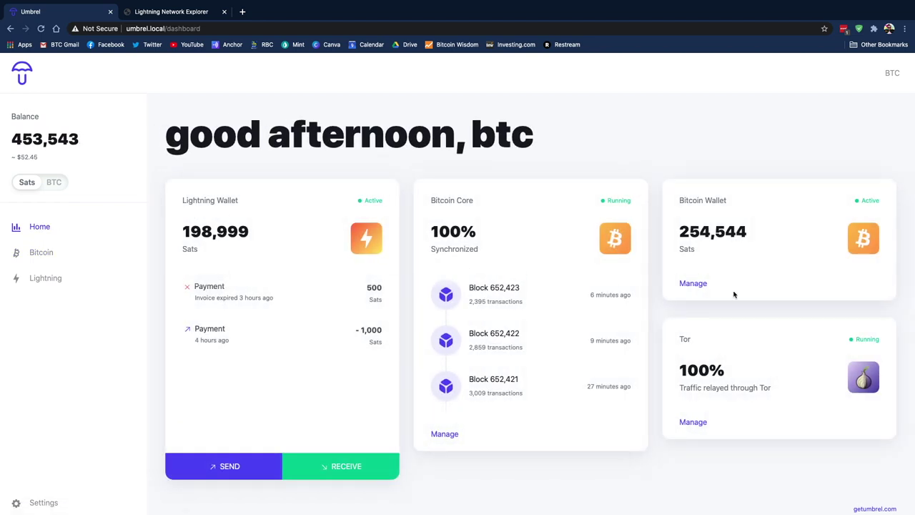
# On the Bitcoin Core page, view the wallet's deposit address QR and then leave it
pyautogui.click(47, 248)
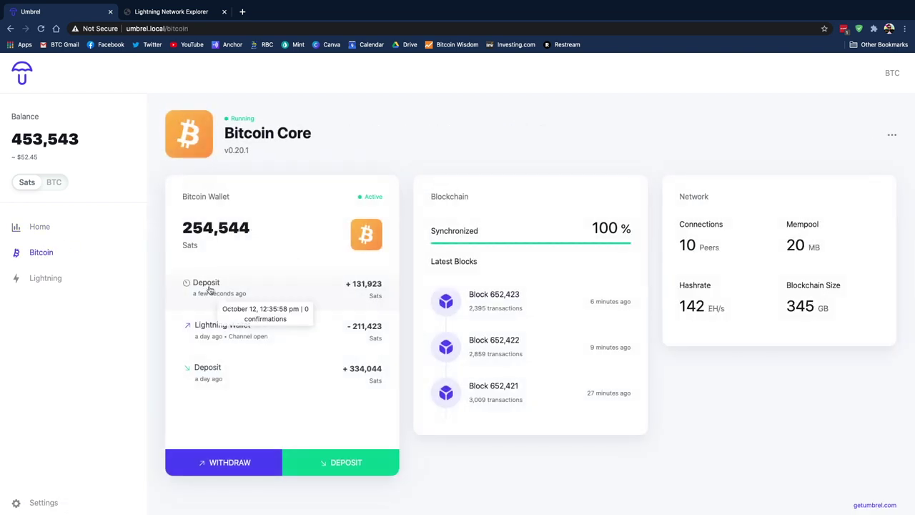
pyautogui.moveTo(358, 290)
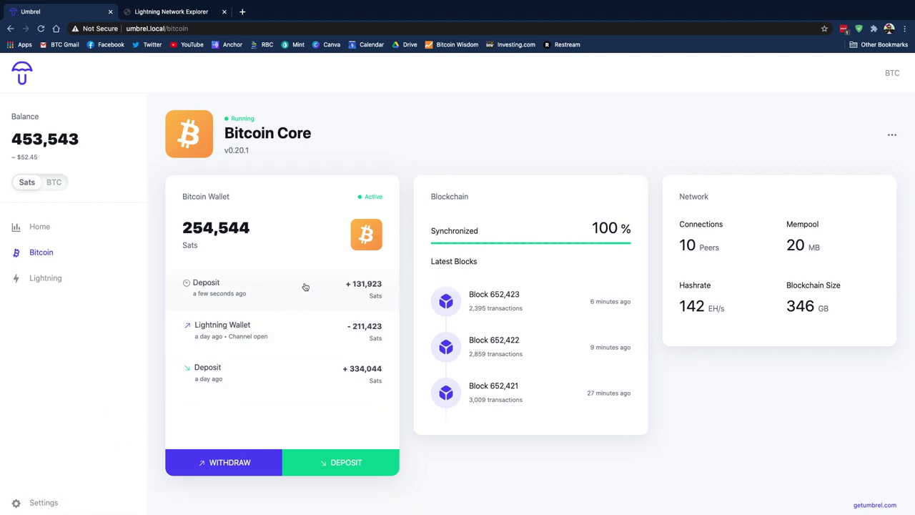
pyautogui.click(330, 467)
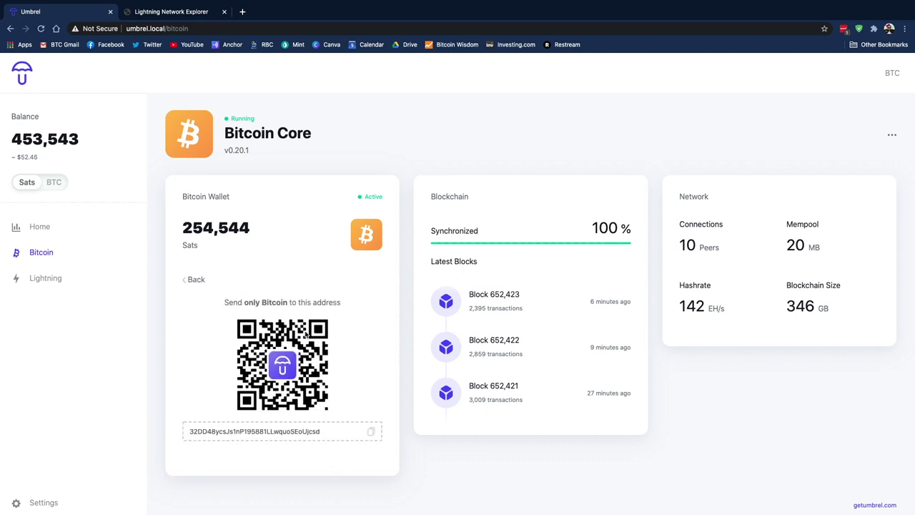
pyautogui.click(197, 282)
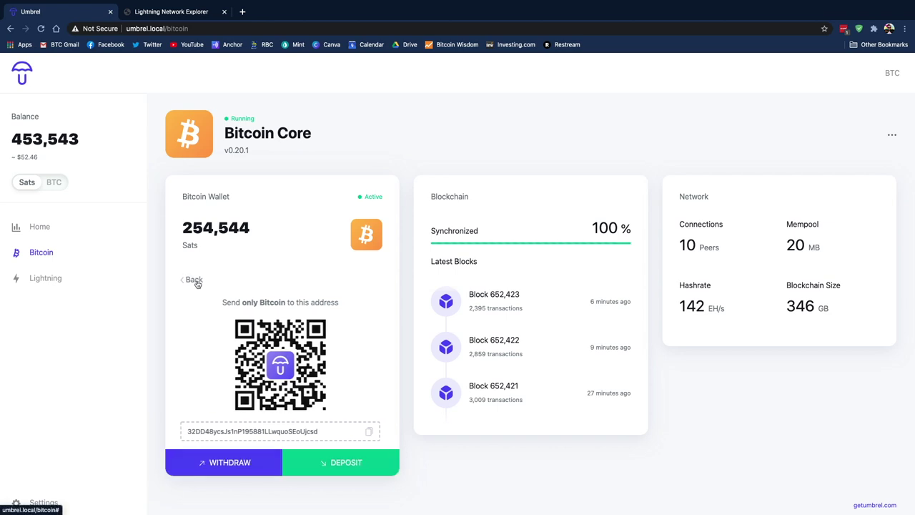
# Start a Bitcoin wallet withdrawal and paste the recipient address into the Address field
pyautogui.click(230, 466)
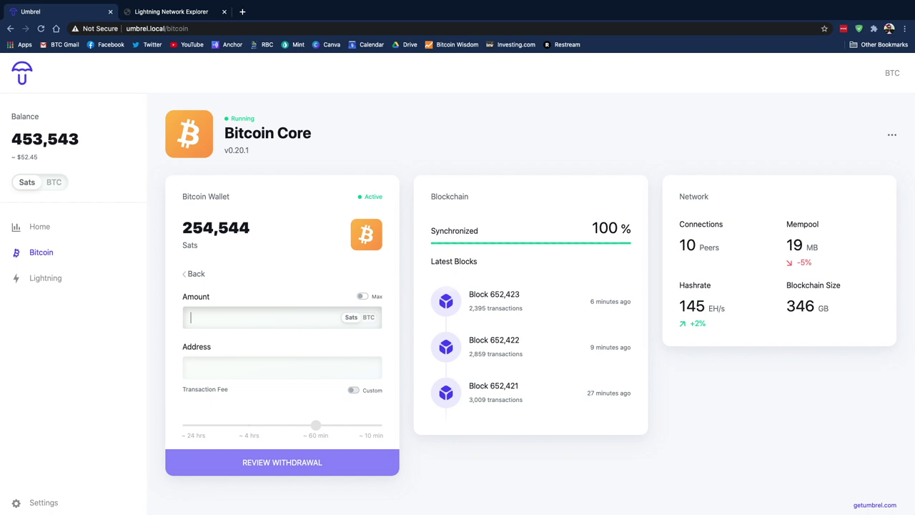
pyautogui.click(196, 360)
pyautogui.rightClick(196, 363)
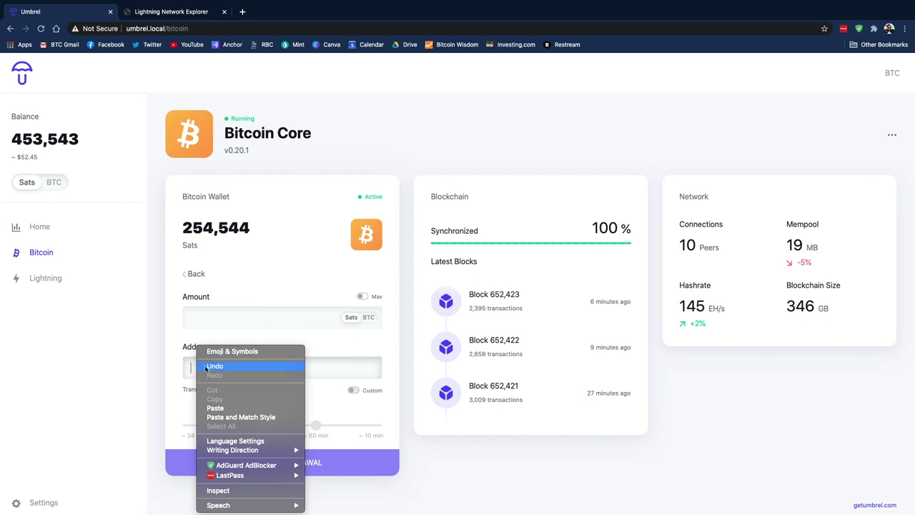
pyautogui.click(215, 408)
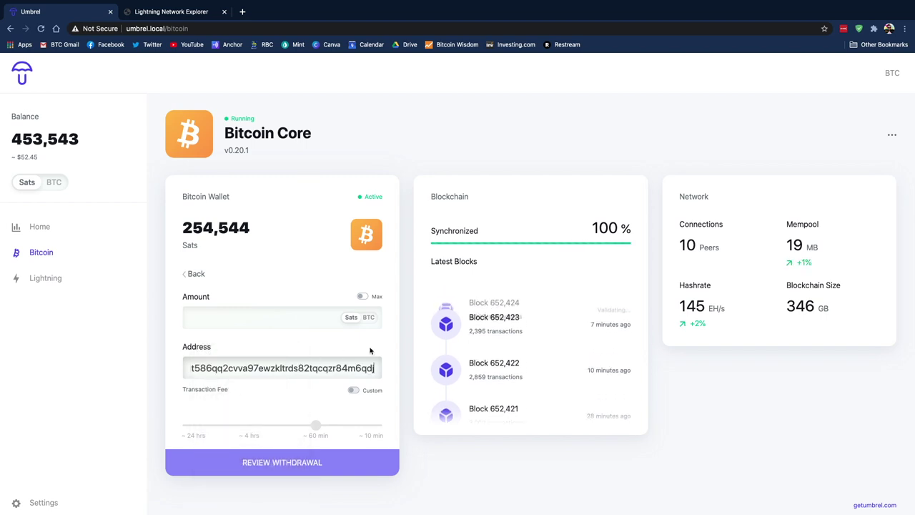
pyautogui.click(254, 317)
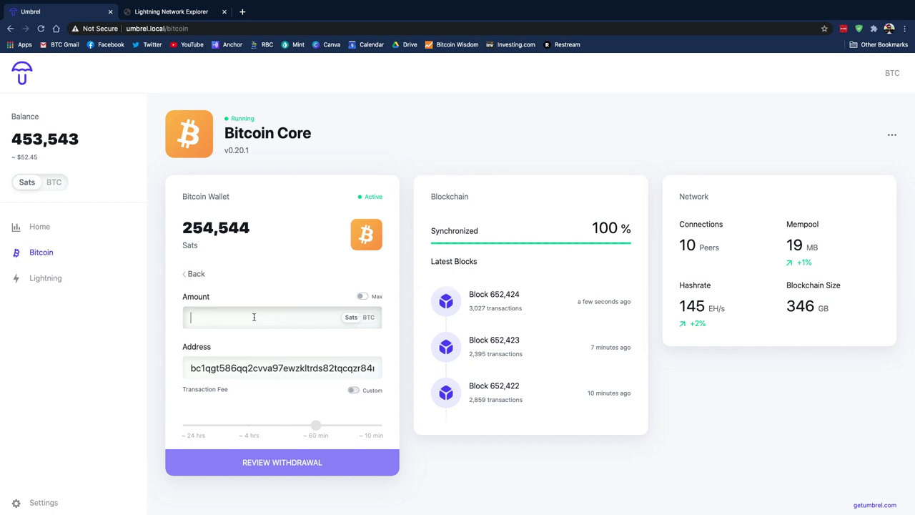
# Enter a 50000-sat amount and set a custom fee of 29 sat/vB
pyautogui.write('50000')
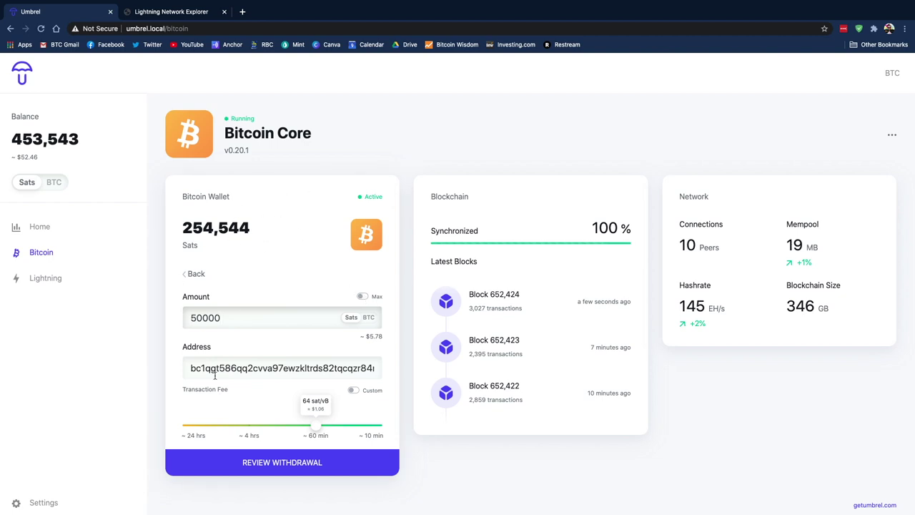
pyautogui.scroll(-1, 422, 431)
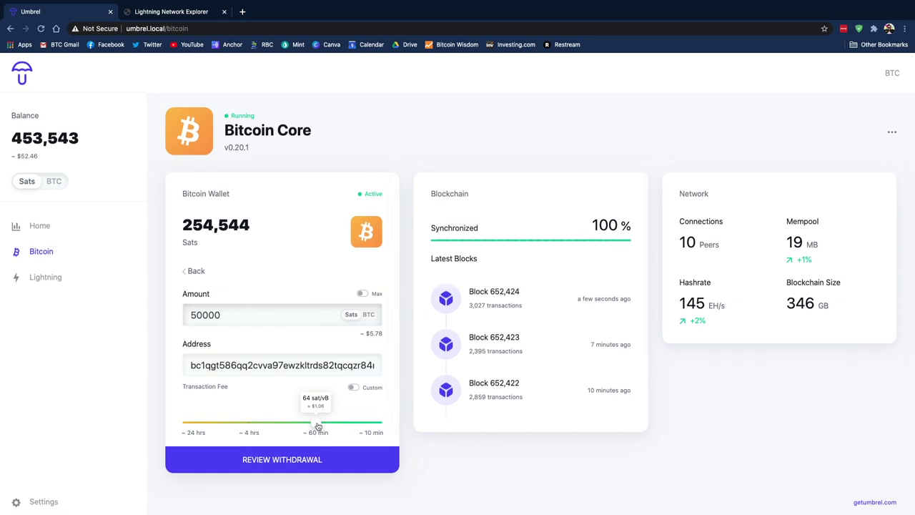
pyautogui.moveTo(318, 427); pyautogui.dragTo(184, 425)
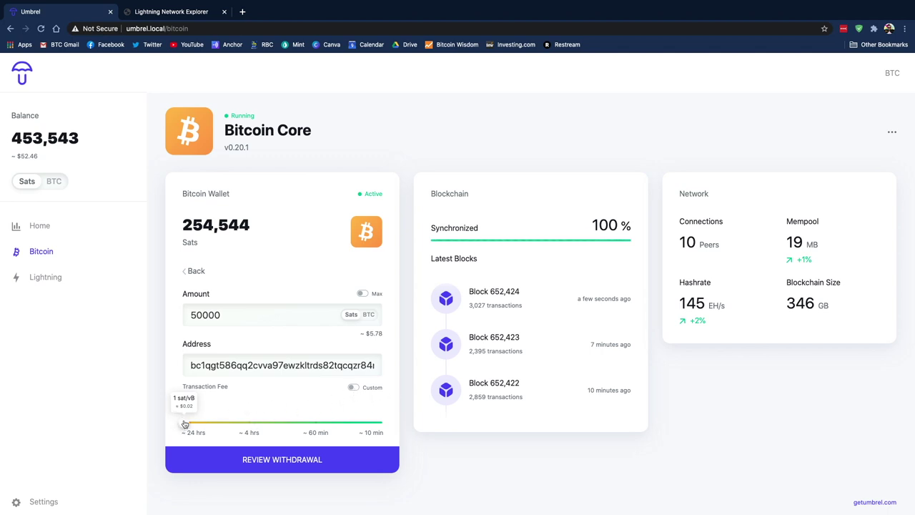
pyautogui.moveTo(185, 424); pyautogui.dragTo(313, 421)
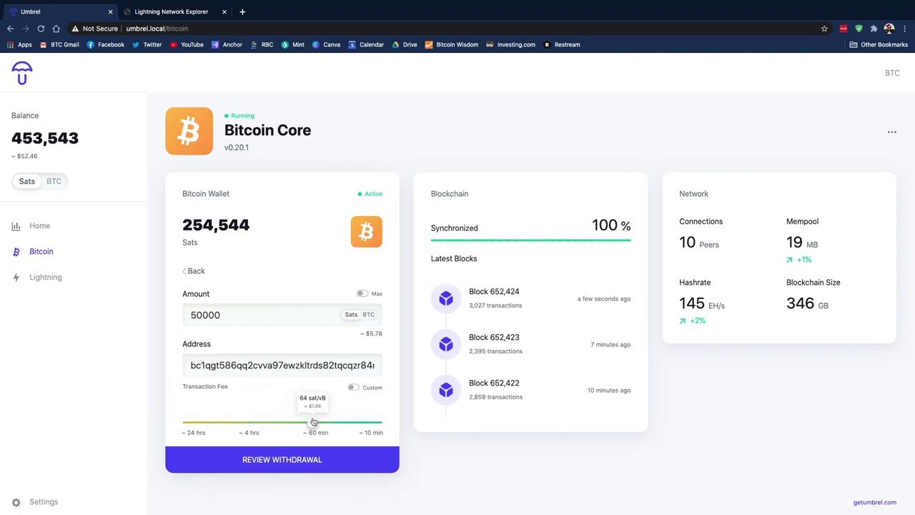
pyautogui.click(352, 387)
pyautogui.moveTo(191, 424); pyautogui.dragTo(197, 426)
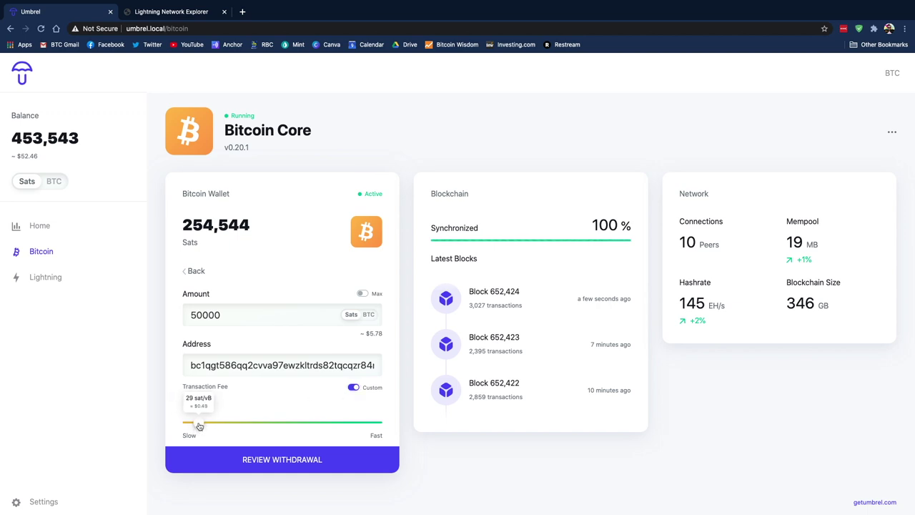
# Review the 50,000-sat withdrawal summary and confirm sending it
pyautogui.click(266, 461)
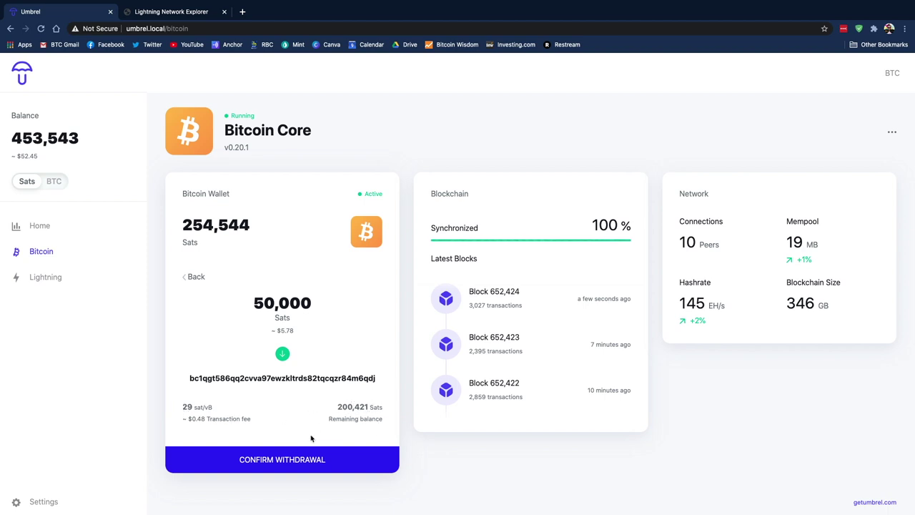
pyautogui.click(280, 464)
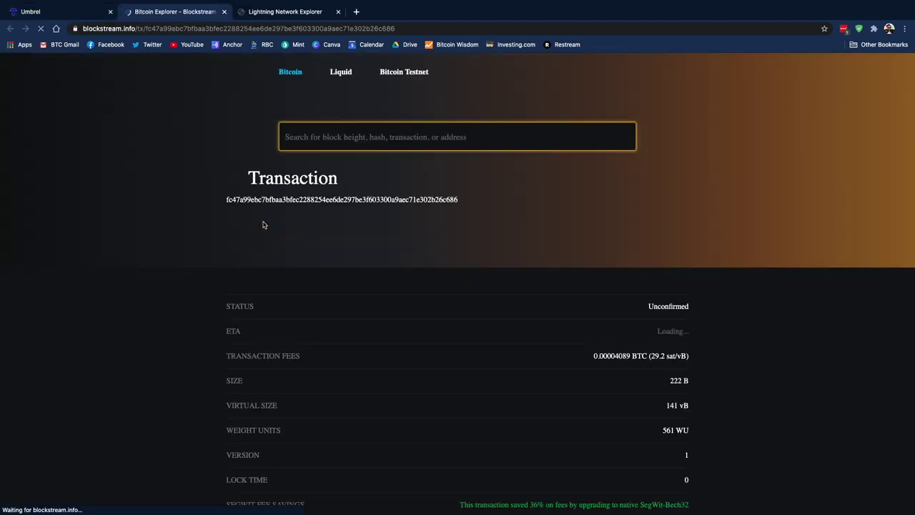
# Scroll through the Blockstream page to check the unconfirmed transaction's fee, ETA and outputs
pyautogui.scroll(-2, 640, 387)
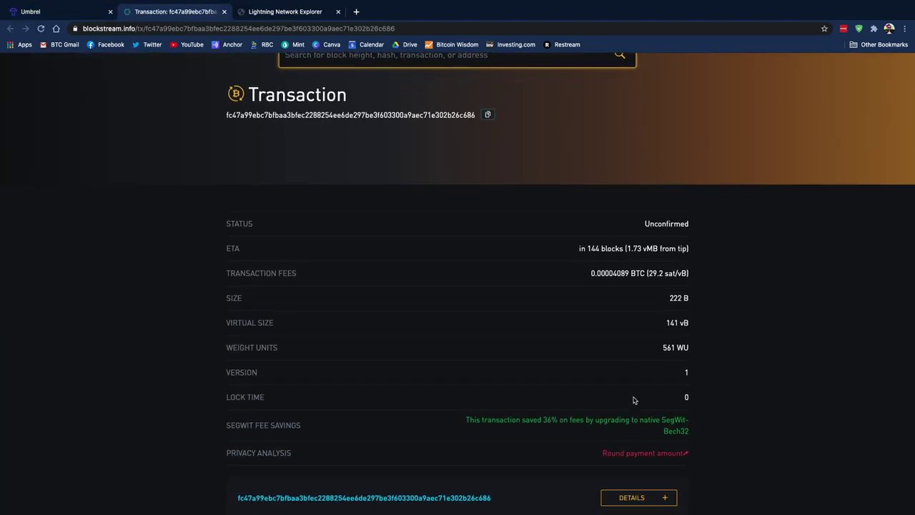
pyautogui.scroll(-5, 527, 394)
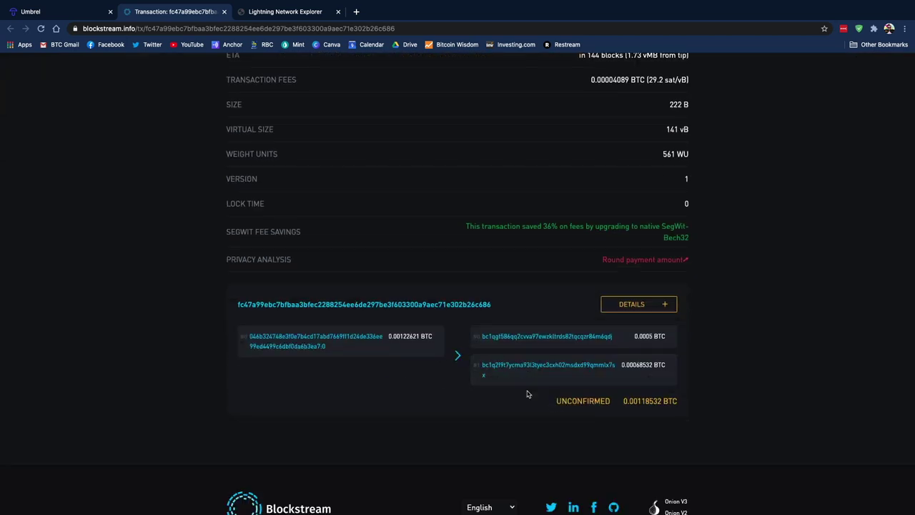
pyautogui.scroll(7, 527, 392)
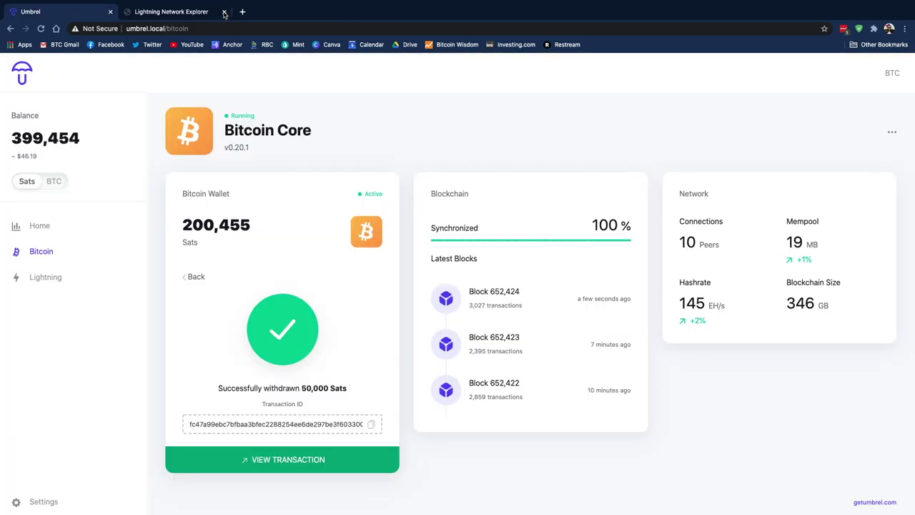
# Close the explorer tab and choose Connect Wallet from the Bitcoin Core ⋯ menu
pyautogui.click(224, 12)
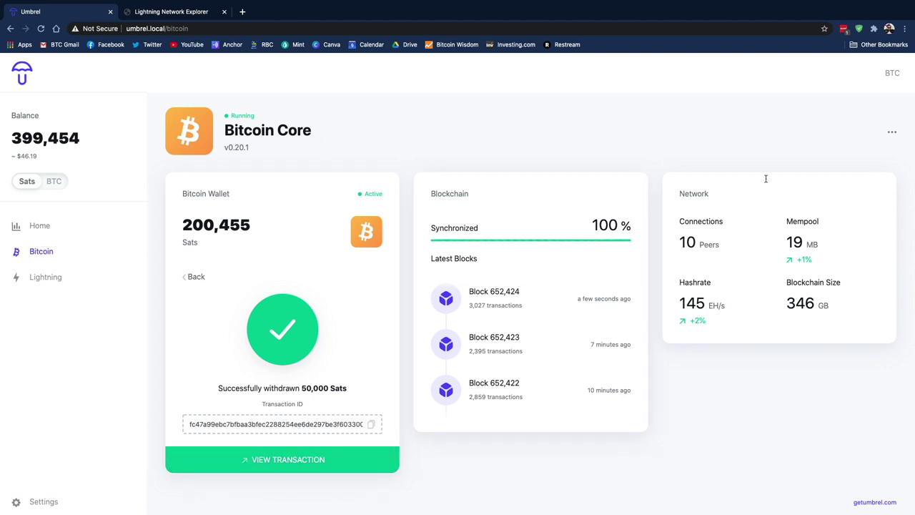
pyautogui.click(893, 134)
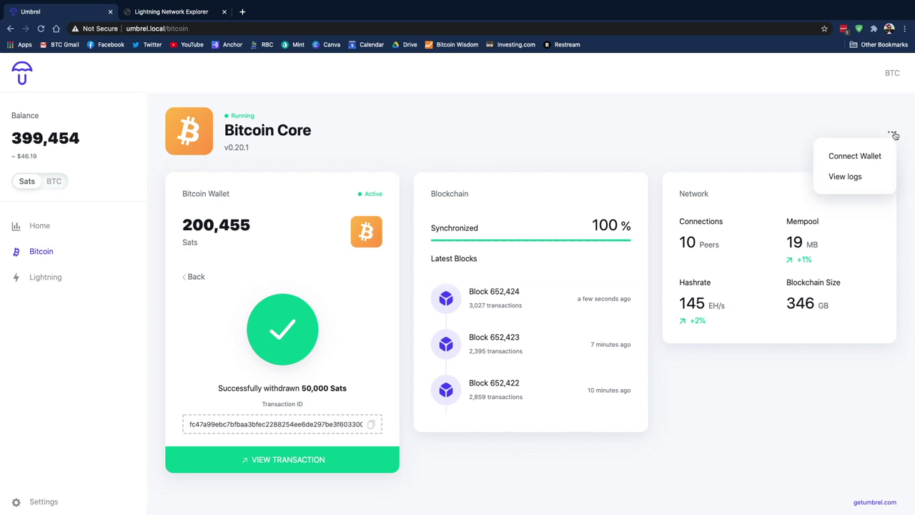
pyautogui.click(854, 158)
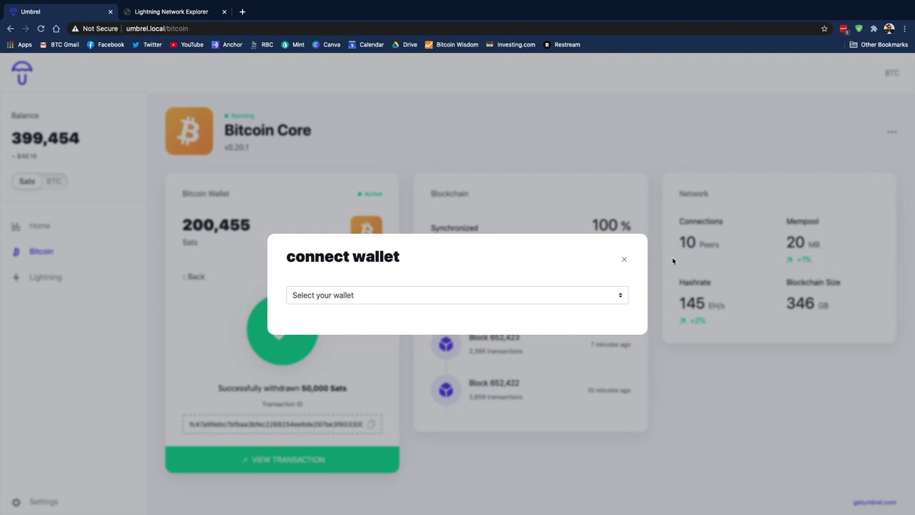
# Open the wallet dropdown listing BitBoxApp through Wasabi plus Bitcoin Core P2P, RPC and Electrum Server
pyautogui.click(619, 297)
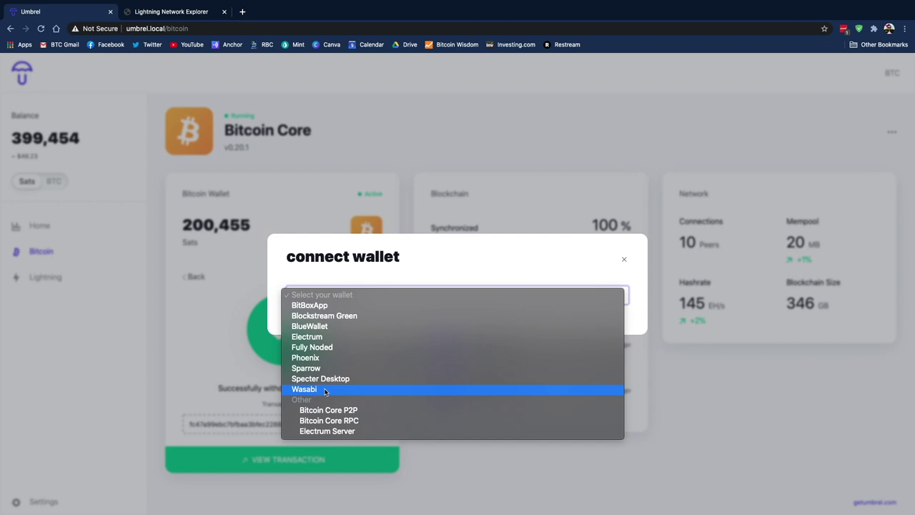
# Select Wasabi to see its connection details, then close the connect-wallet dialog
pyautogui.click(333, 390)
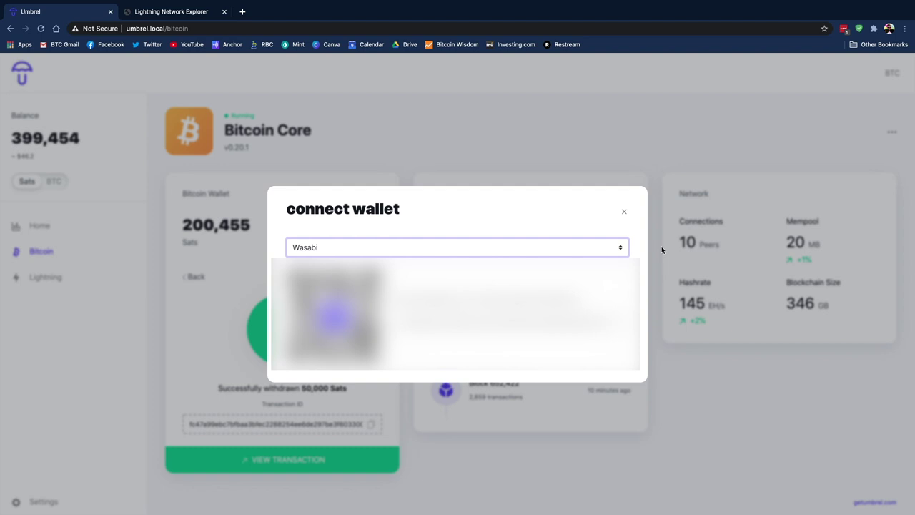
pyautogui.click(625, 214)
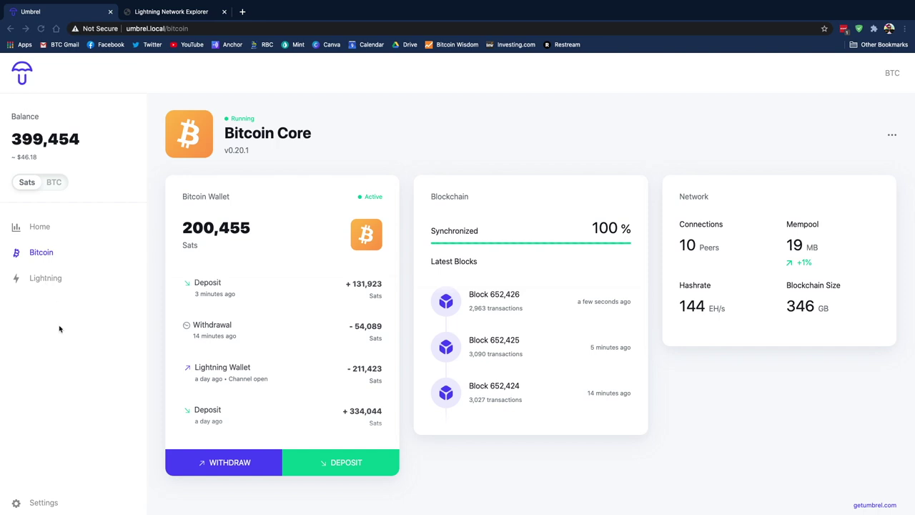
# Go to the Lightning Network page showing the 198,999-sat wallet, 5 peers and one channel
pyautogui.click(39, 280)
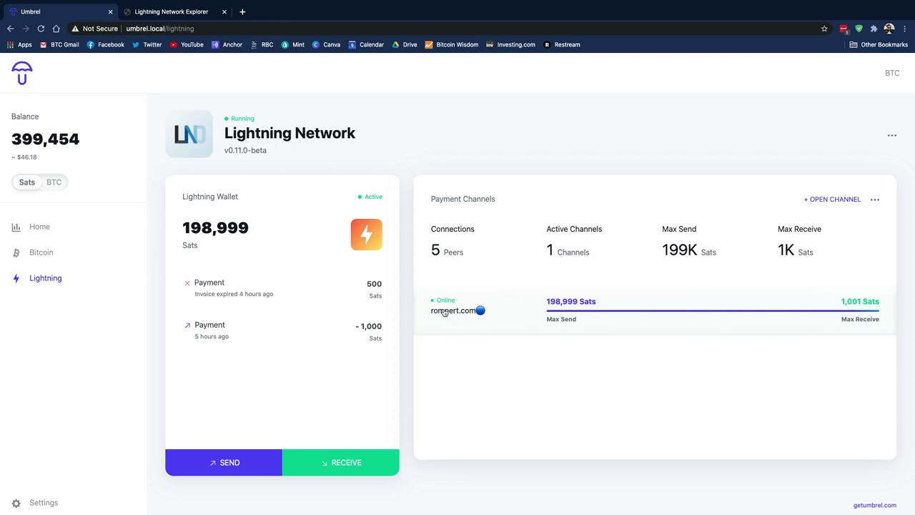
# View the active channel's details: 198,999 sats sendable and 1,001 sats receivable
pyautogui.click(444, 312)
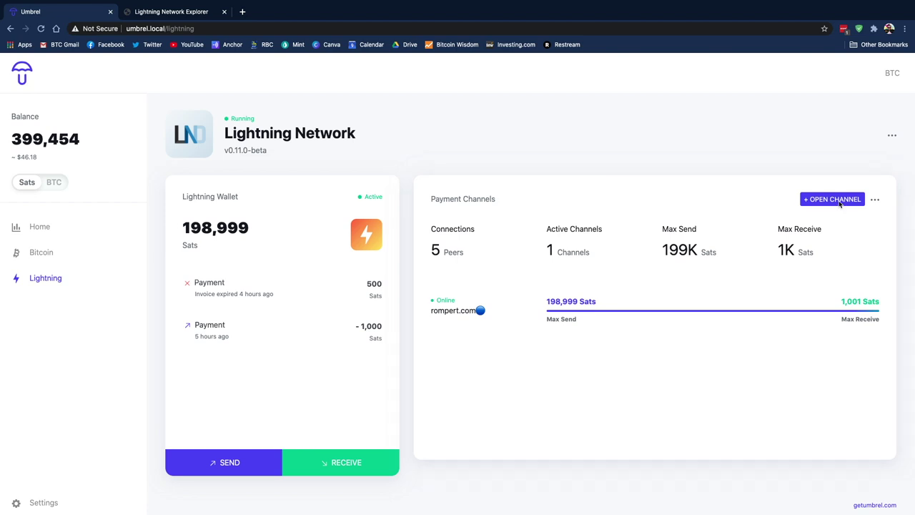
# Start a new channel from Payment Channels, leaving the address and amount fields empty
pyautogui.click(839, 201)
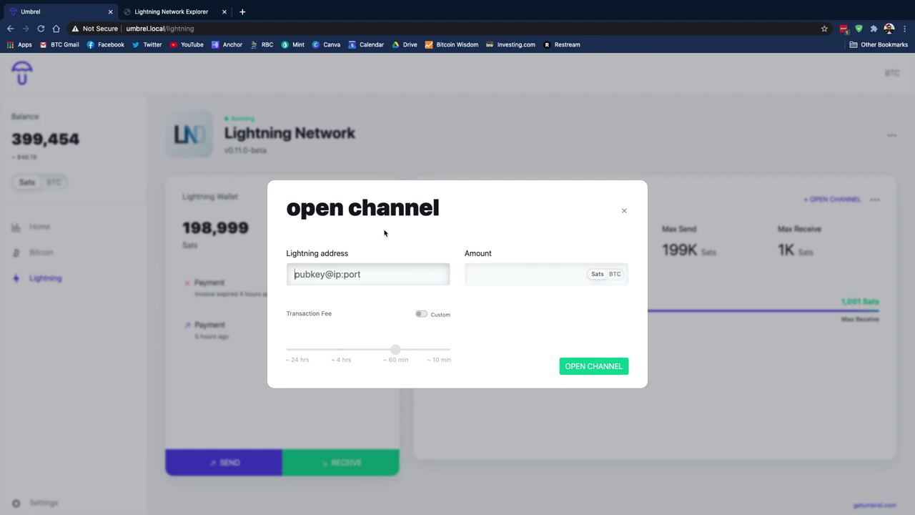
# Look up the 1ML.com node ALPHA in Lightning Network Explorer to get its node address
pyautogui.click(164, 12)
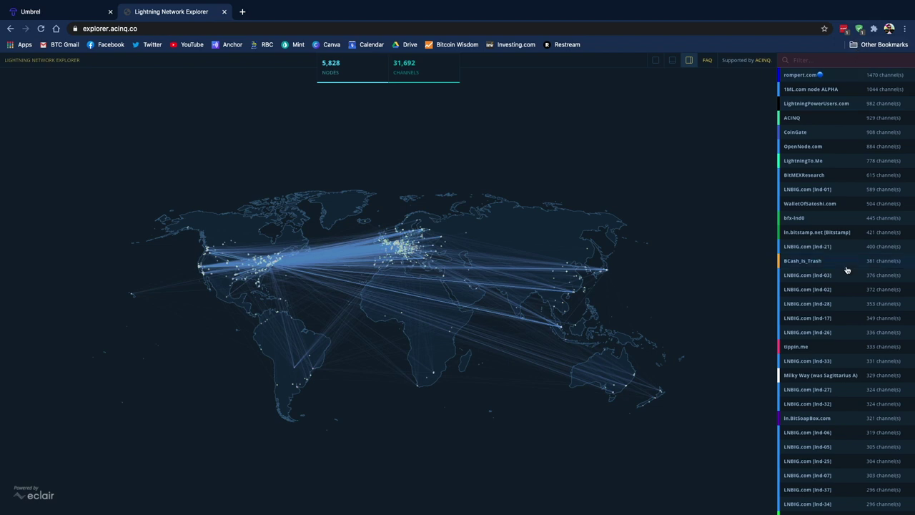
pyautogui.click(819, 91)
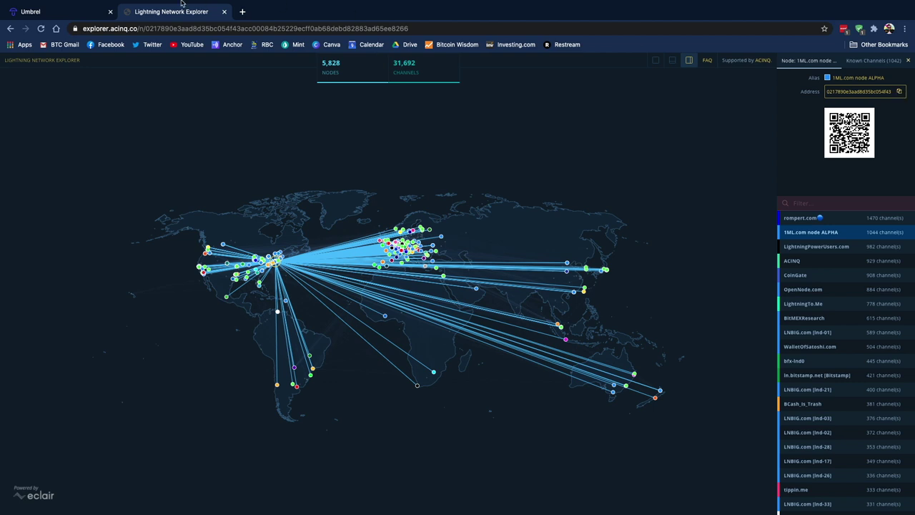
# Fill the open-channel form with node ALPHA's pasted address and a 100000-sat amount
pyautogui.click(56, 13)
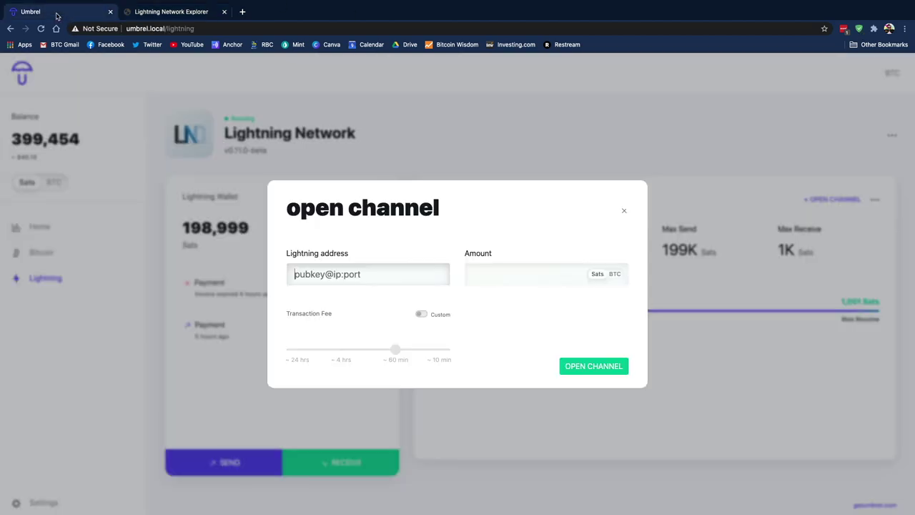
pyautogui.rightClick(310, 277)
pyautogui.click(327, 340)
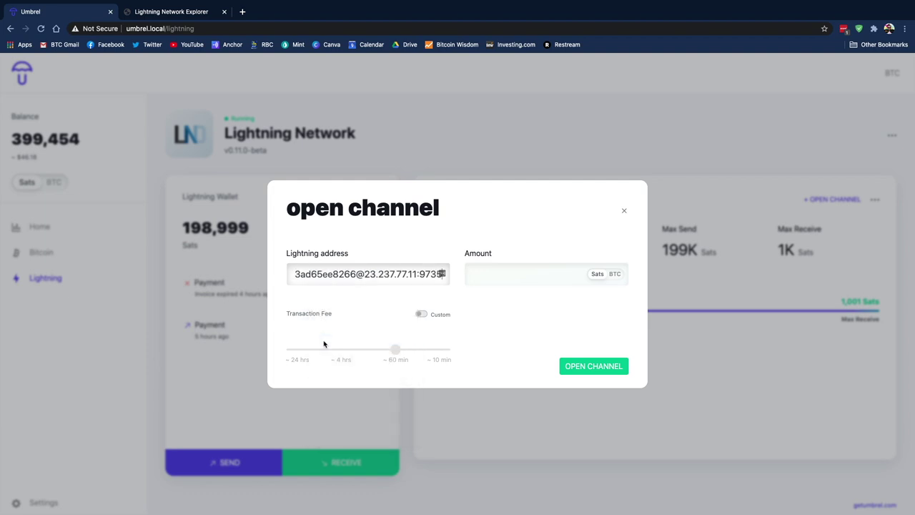
pyautogui.click(495, 274)
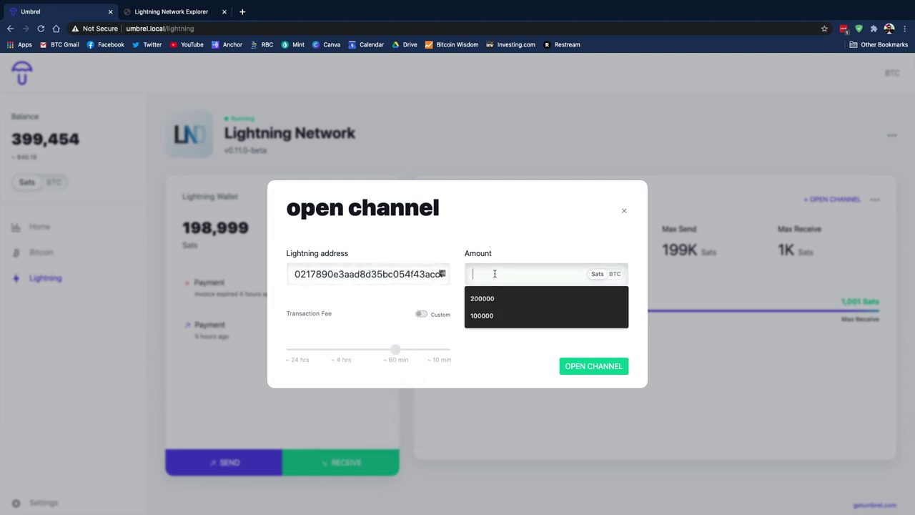
pyautogui.click(488, 316)
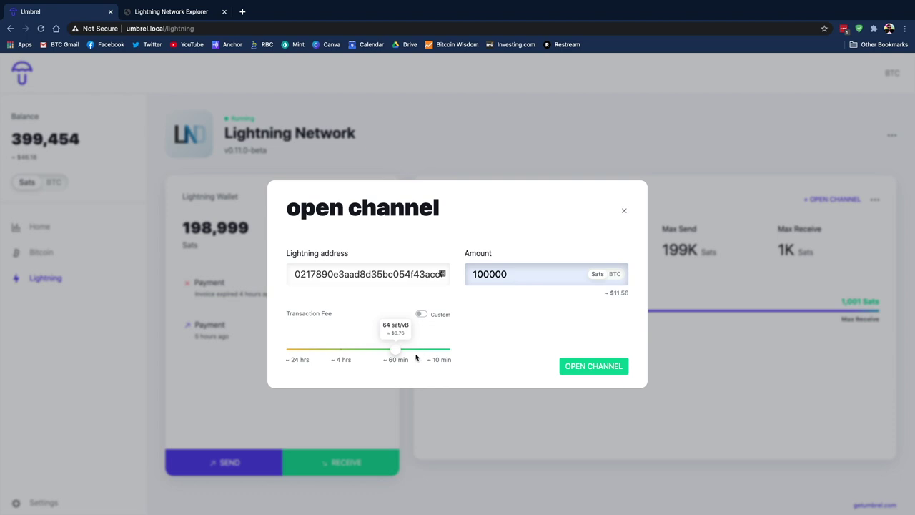
# Try the ~10 min fee speed, then set a custom fee rate of 5 sat/vB
pyautogui.moveTo(397, 350)
pyautogui.mouseDown()
pyautogui.moveTo(336, 350)
pyautogui.moveTo(442, 348)
pyautogui.moveTo(364, 349)
pyautogui.moveTo(395, 349)
pyautogui.mouseUp()
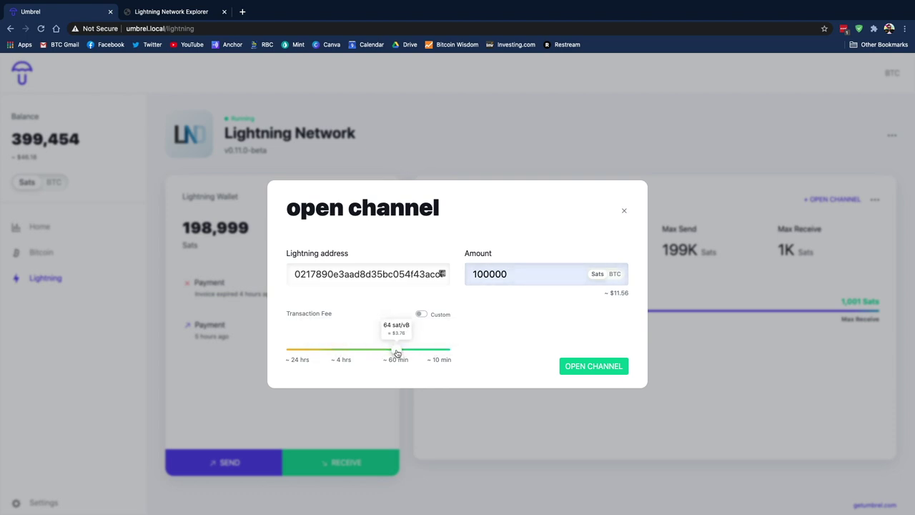
pyautogui.click(422, 314)
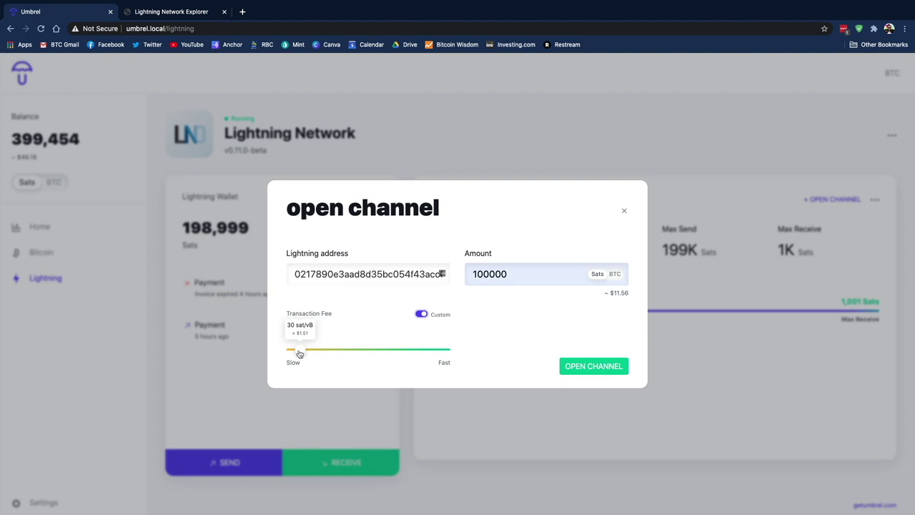
pyautogui.moveTo(299, 350)
pyautogui.mouseDown()
pyautogui.moveTo(284, 353)
pyautogui.moveTo(317, 351)
pyautogui.moveTo(273, 353)
pyautogui.moveTo(288, 354)
pyautogui.mouseUp()
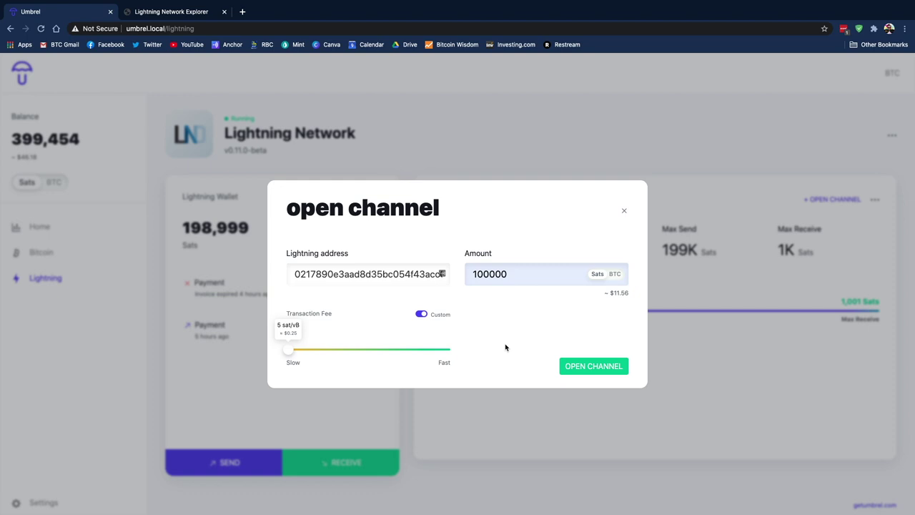
# Close the open-channel form without opening a channel and check the payment channel options menu
pyautogui.click(626, 214)
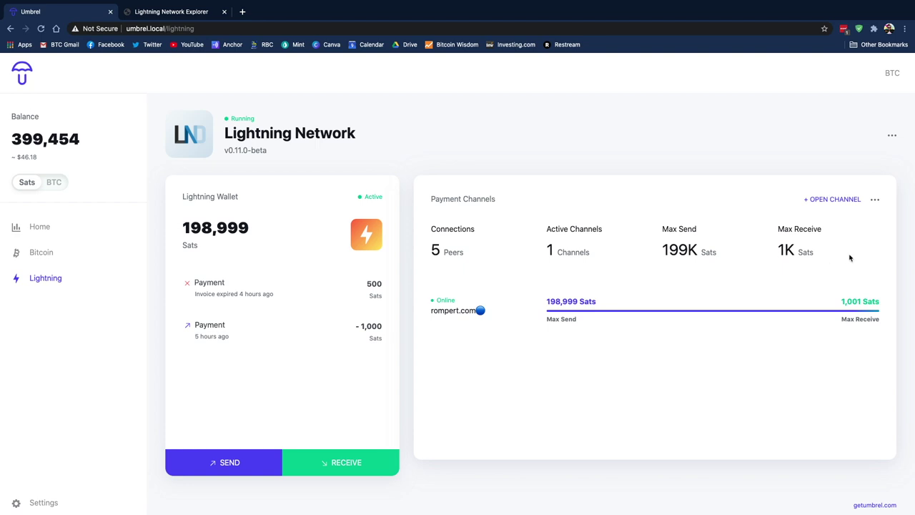
pyautogui.click(877, 202)
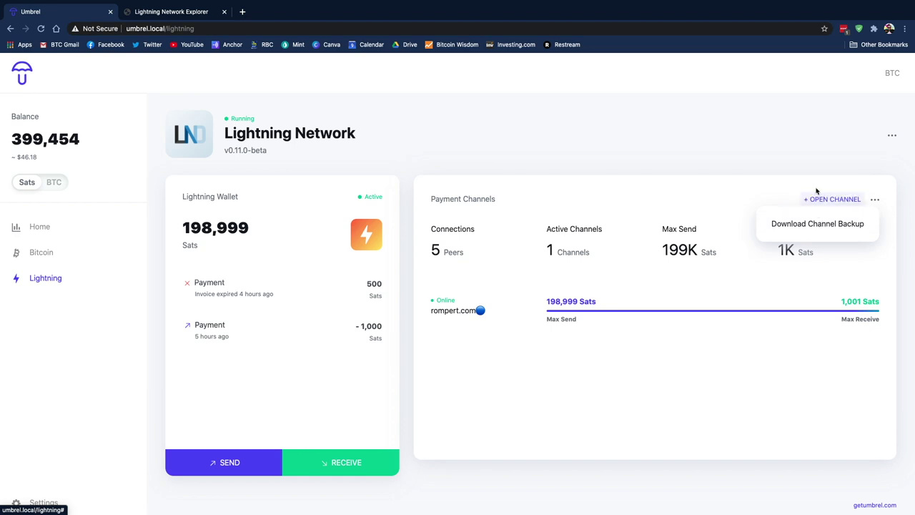
pyautogui.click(747, 177)
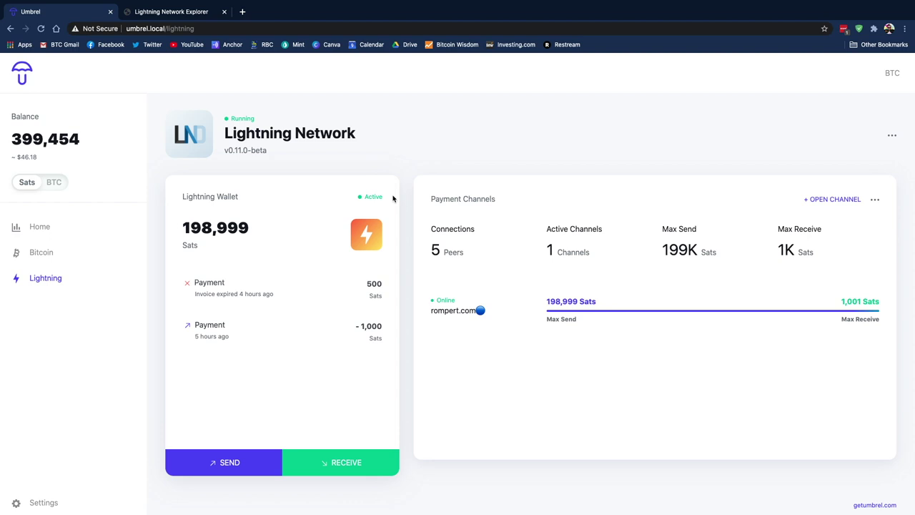
pyautogui.click(892, 136)
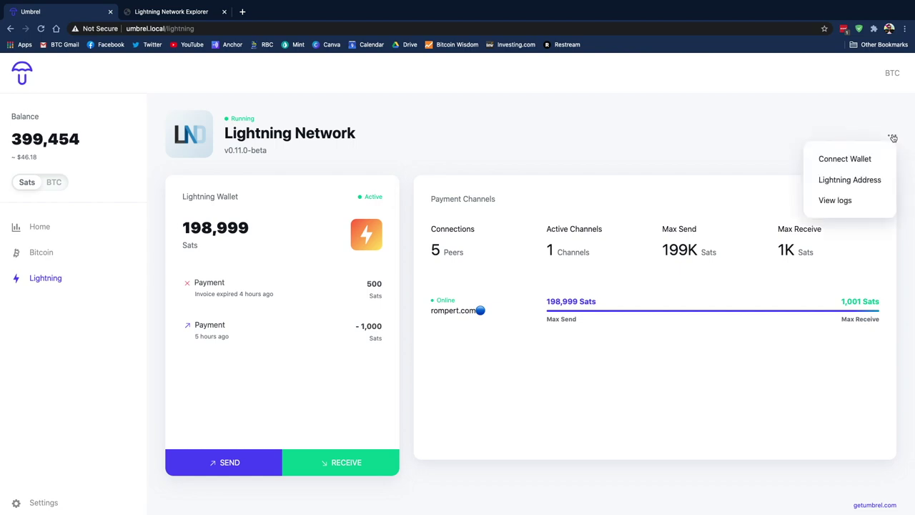
pyautogui.click(840, 160)
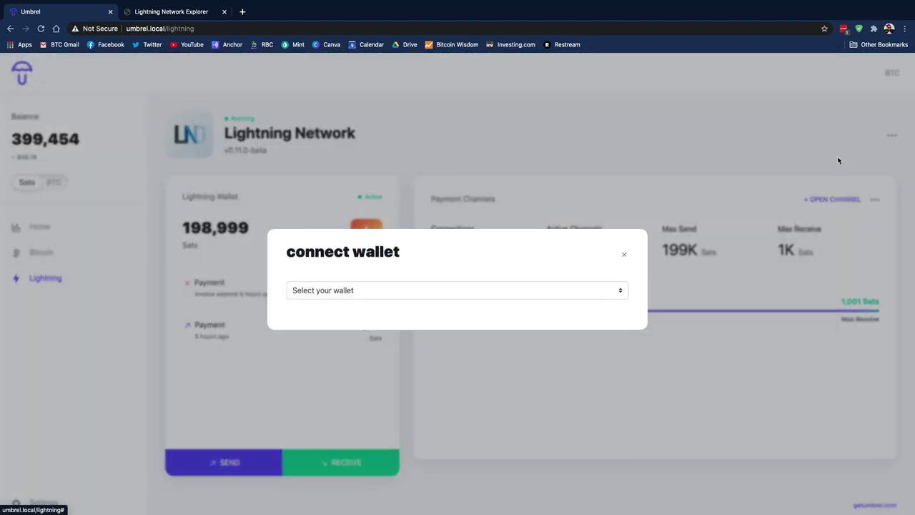
pyautogui.click(473, 303)
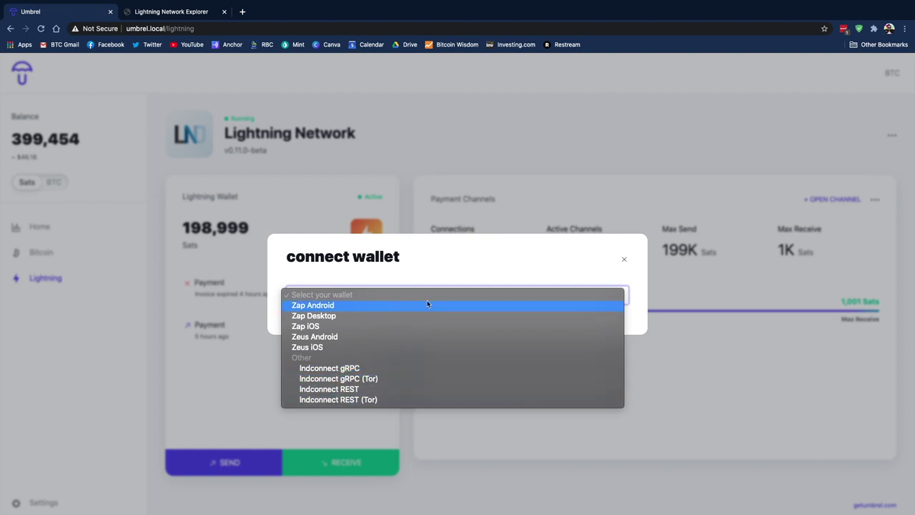
pyautogui.click(473, 268)
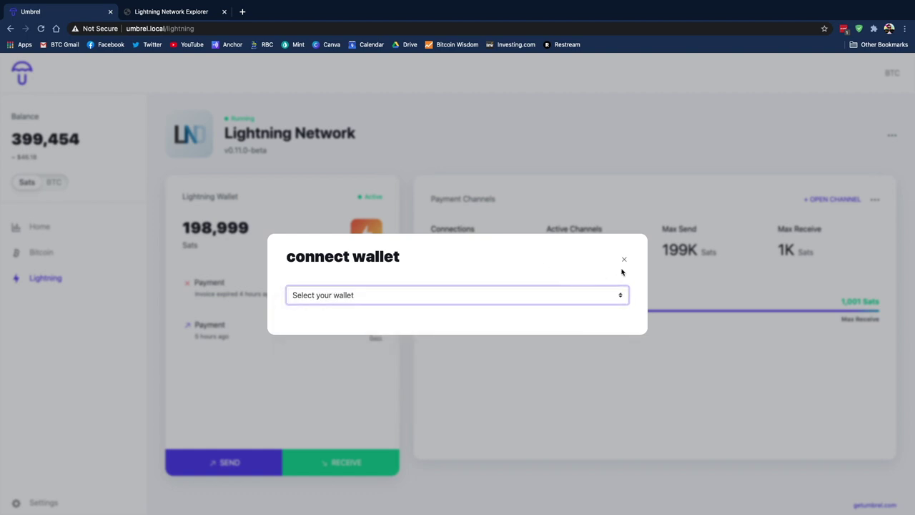
pyautogui.click(624, 261)
# Display the node's lightning address and QR code from the ⋯ menu, then close it
pyautogui.click(891, 139)
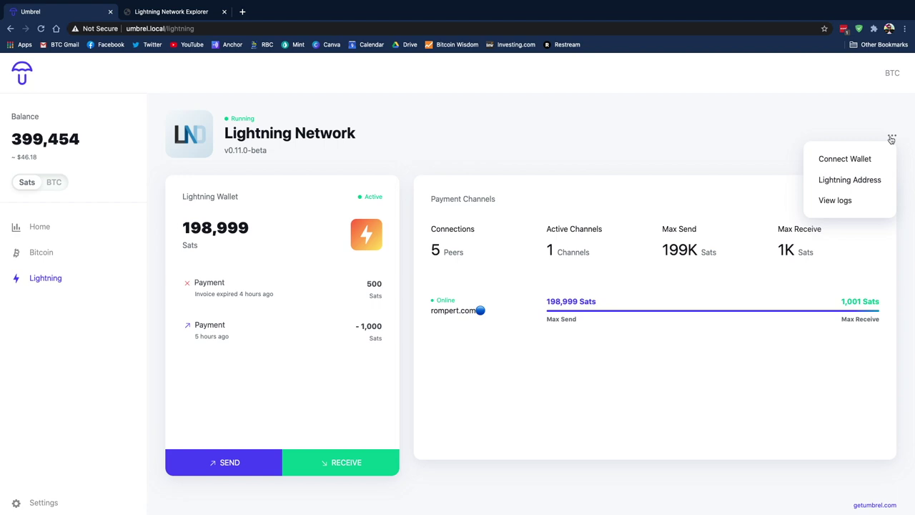
pyautogui.click(837, 182)
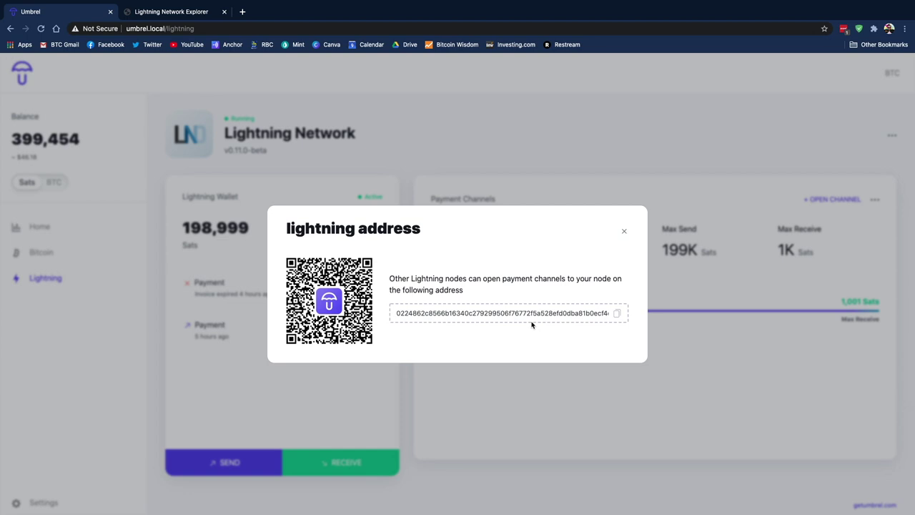
pyautogui.click(625, 231)
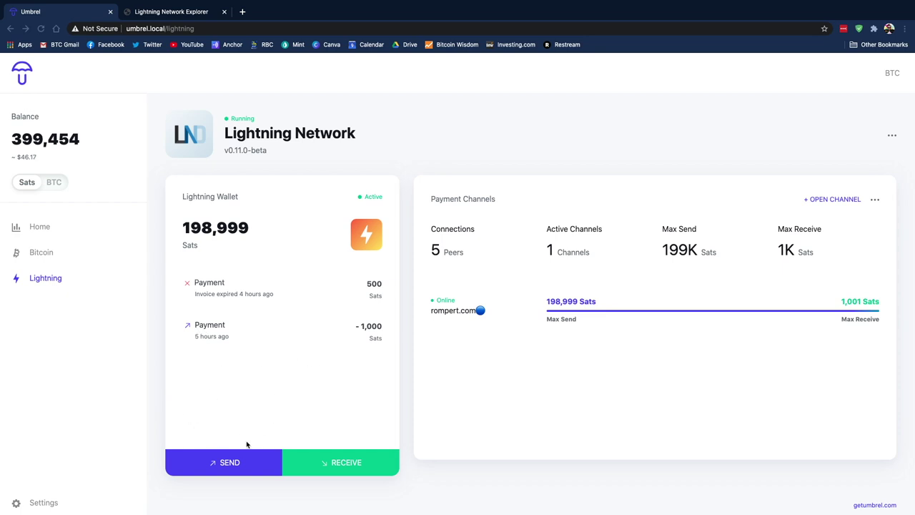
# Pay the pasted 1,000-sat lnbc invoice, leaving 197,998 sats, and go back to Home
pyautogui.click(216, 462)
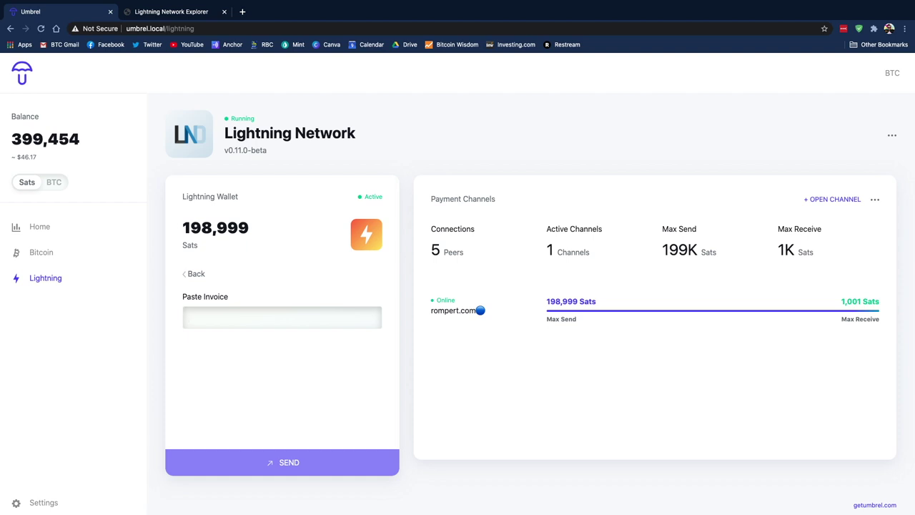
pyautogui.click(209, 317)
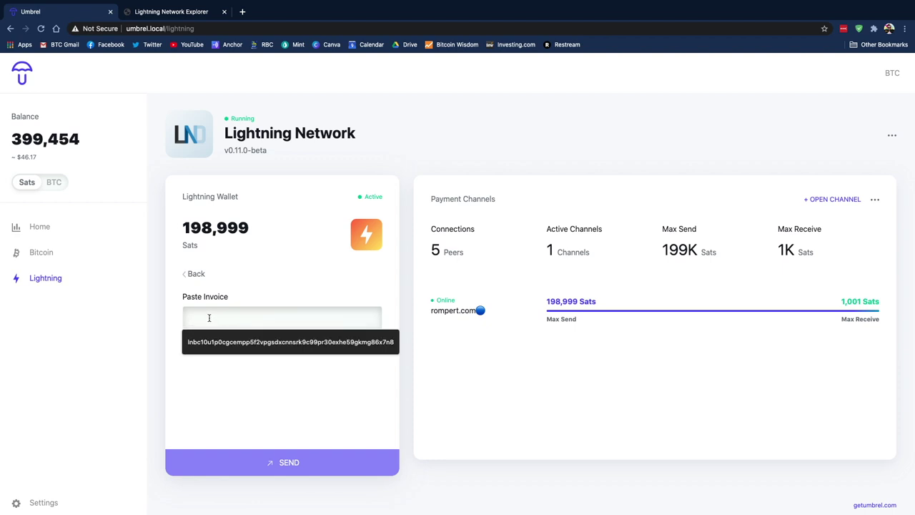
pyautogui.press('super+v')
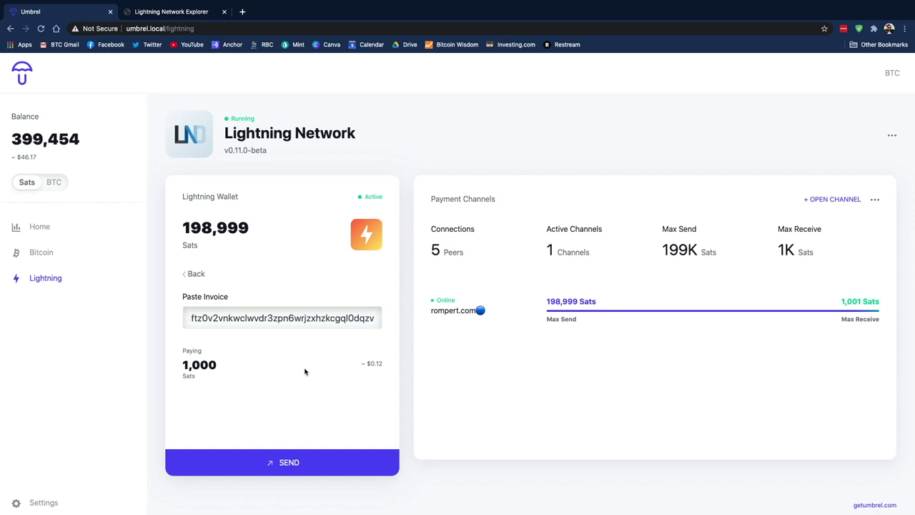
pyautogui.click(284, 462)
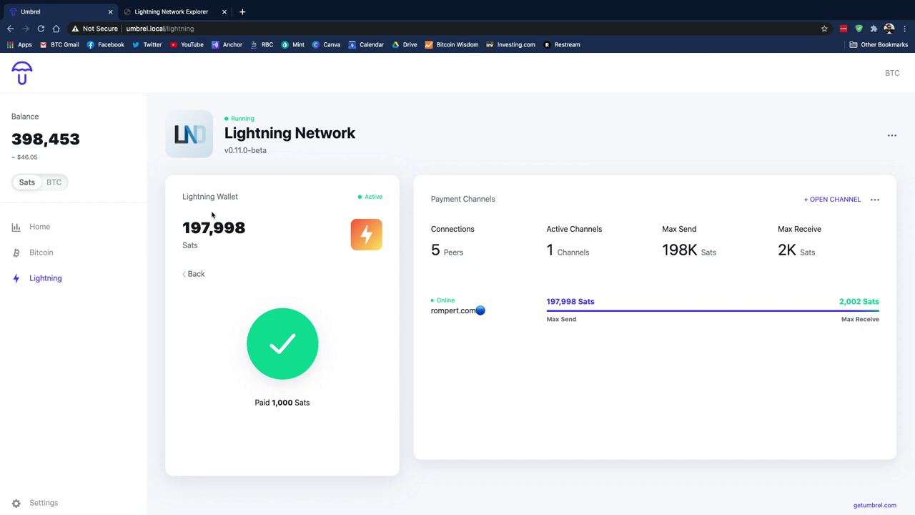
pyautogui.moveTo(241, 219)
pyautogui.click(38, 228)
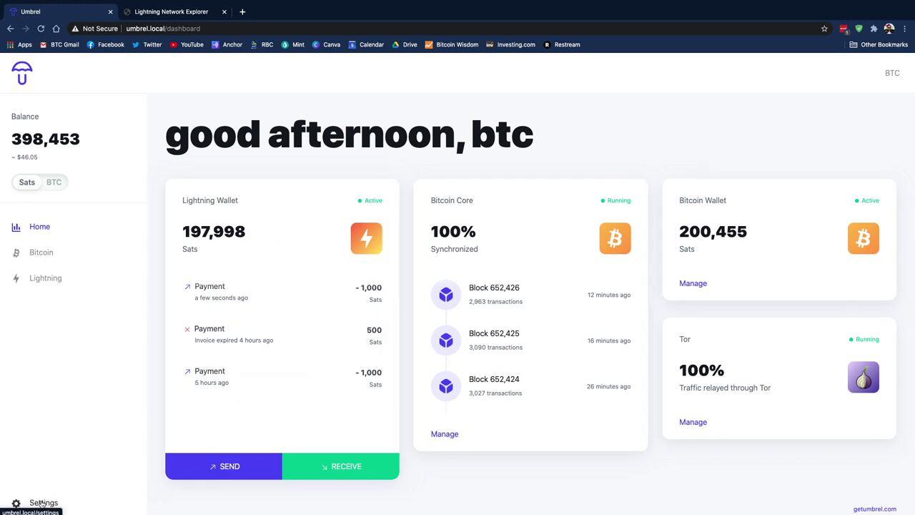
pyautogui.click(42, 503)
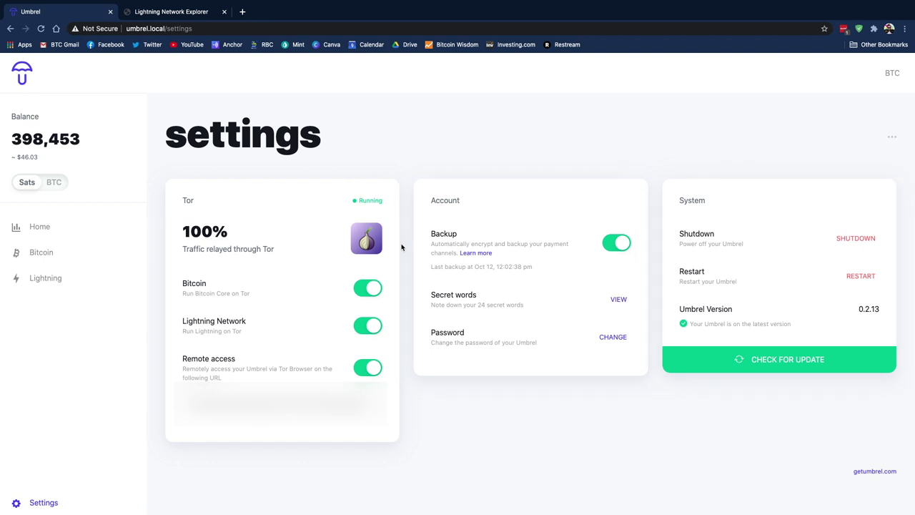
pyautogui.click(39, 227)
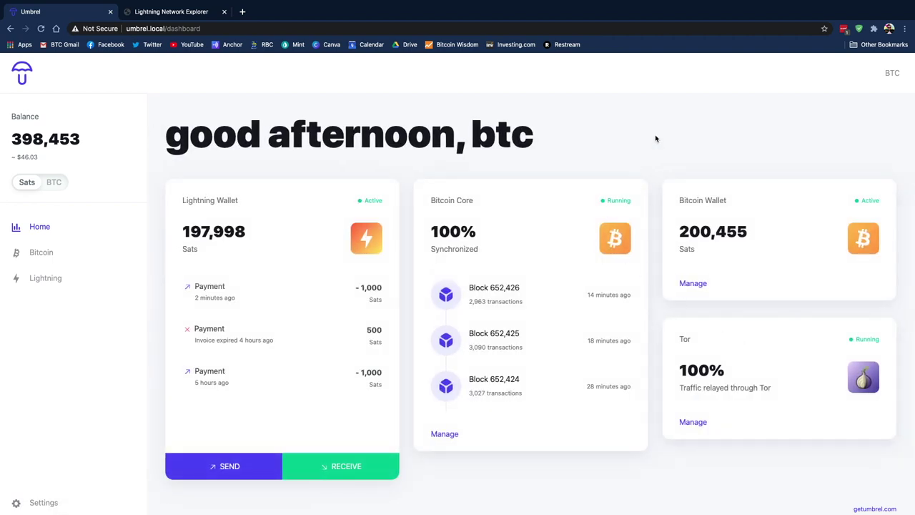
# On the wallets desktop, bring Zap to the front and position it over Sparrow
pyautogui.hotkey('ctrl', 'Right')
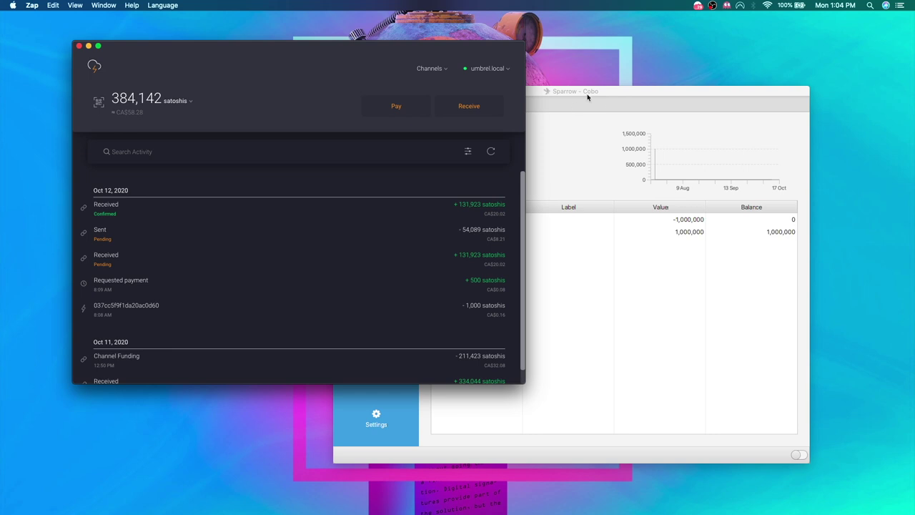
pyautogui.moveTo(586, 93); pyautogui.dragTo(631, 103)
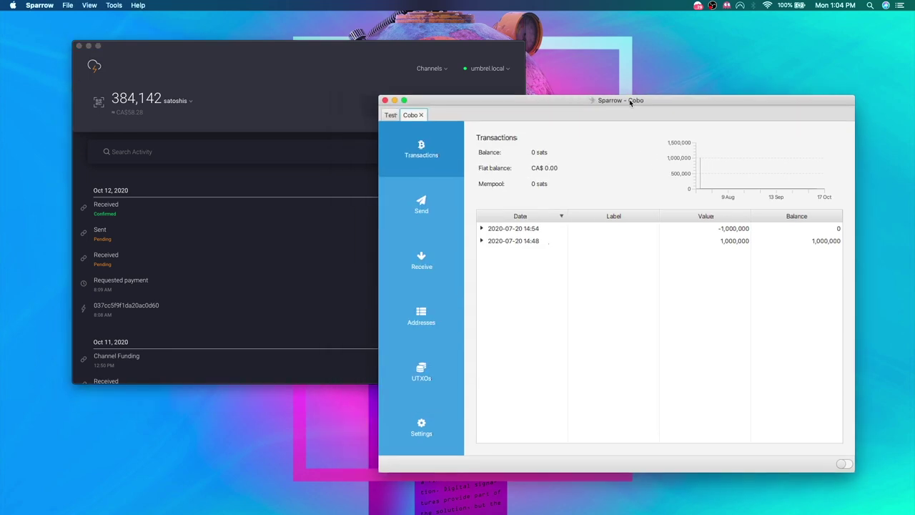
pyautogui.click(349, 46)
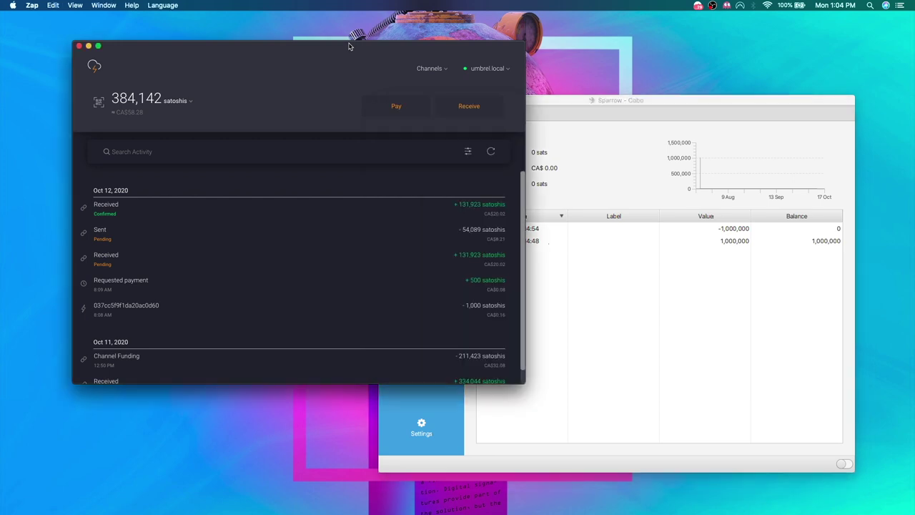
pyautogui.moveTo(349, 46); pyautogui.dragTo(310, 32)
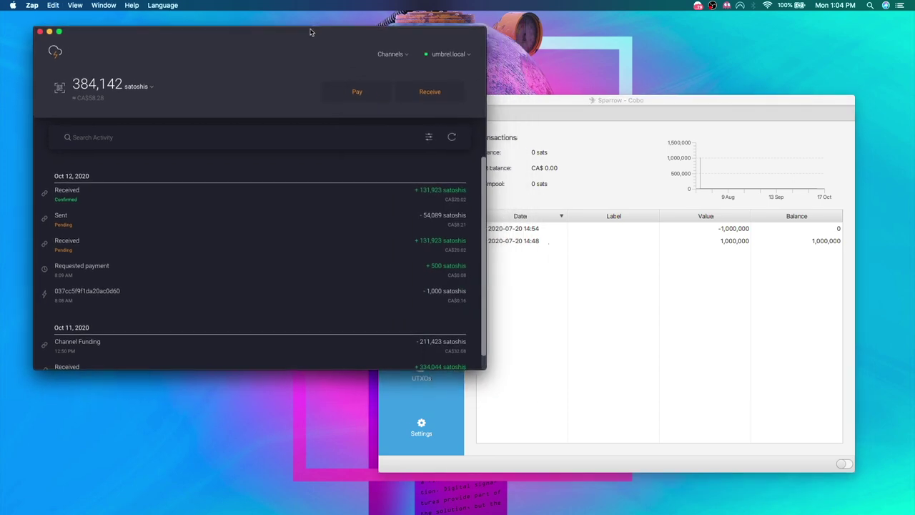
pyautogui.moveTo(310, 32); pyautogui.dragTo(314, 32)
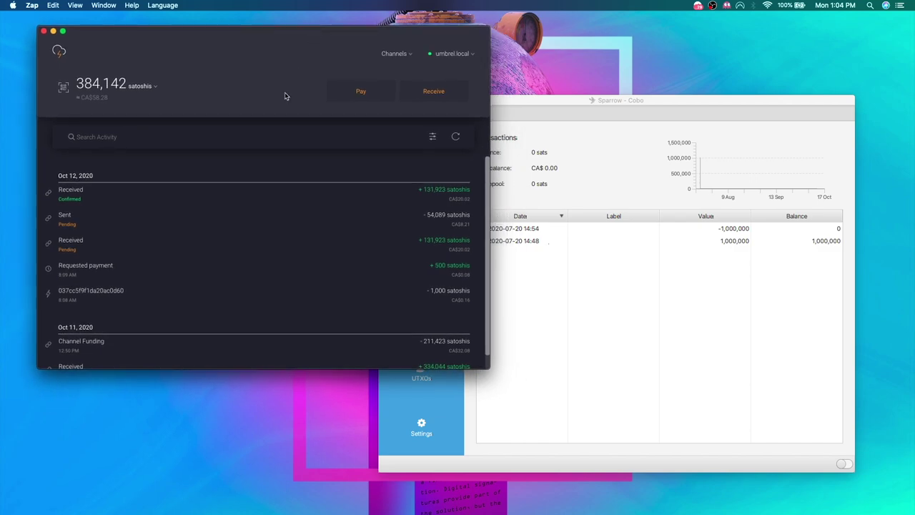
# Compare against Umbrel's dashboard and refresh Zap's activity to show the new payment
pyautogui.hotkey('ctrl', 'Left')
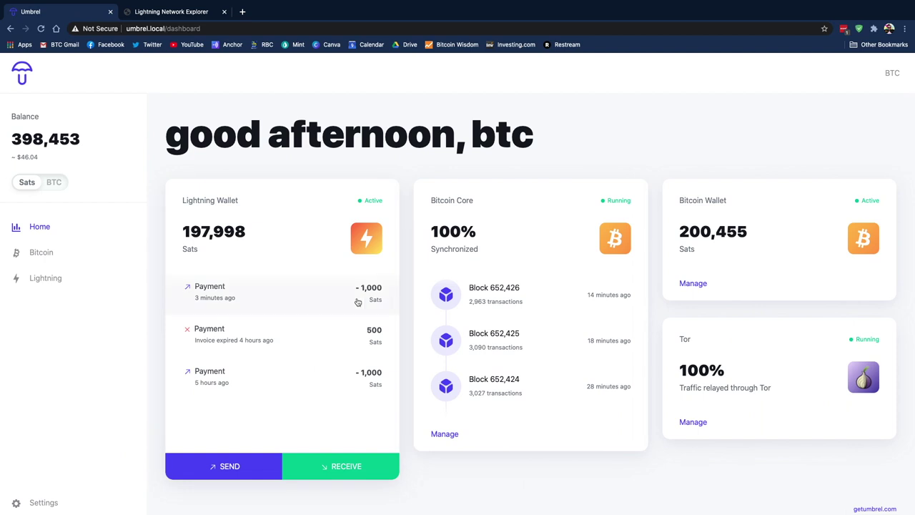
pyautogui.hotkey('ctrl', 'Right')
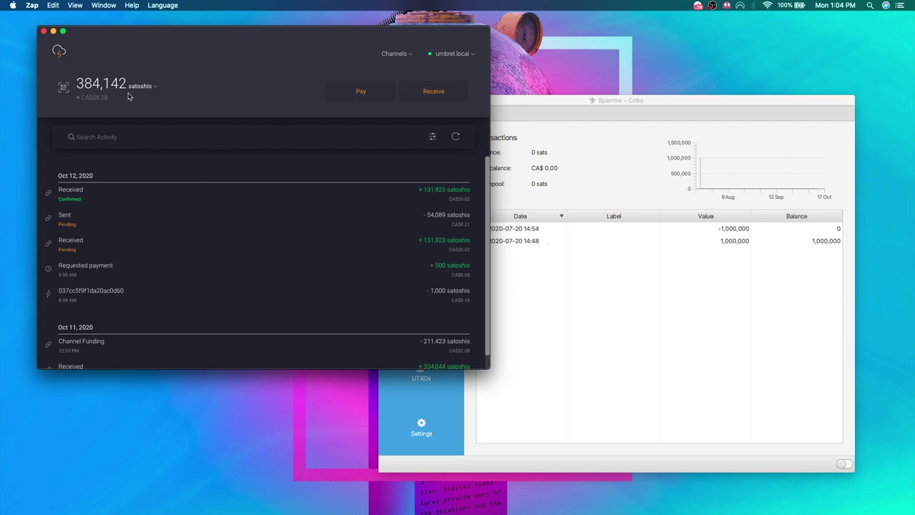
pyautogui.hotkey('ctrl', 'Left')
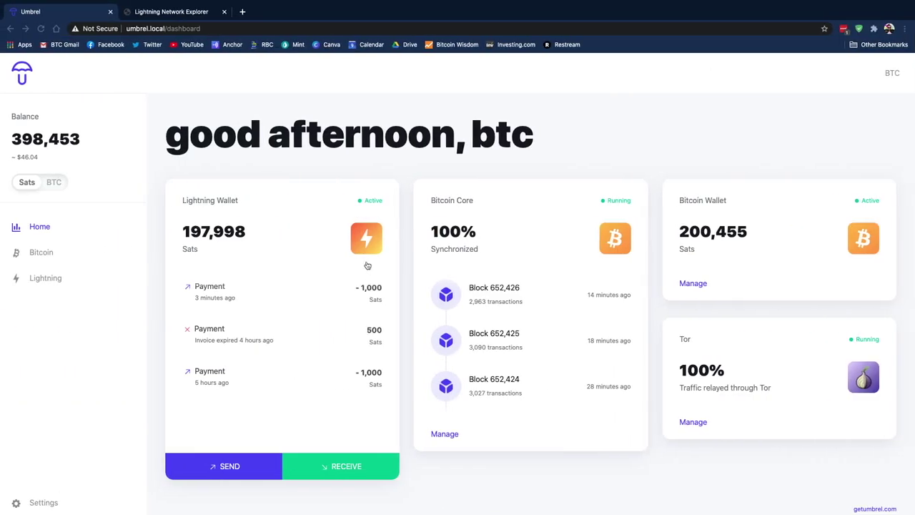
pyautogui.hotkey('ctrl', 'Right')
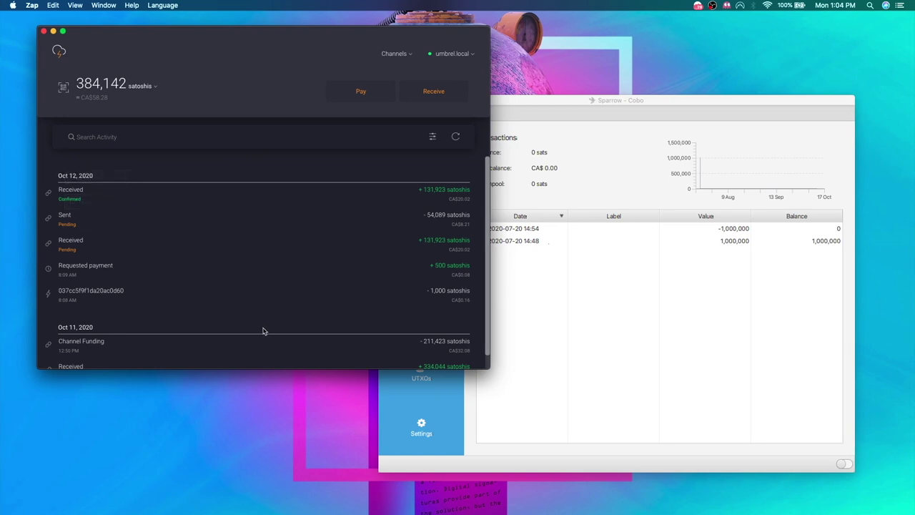
pyautogui.click(456, 137)
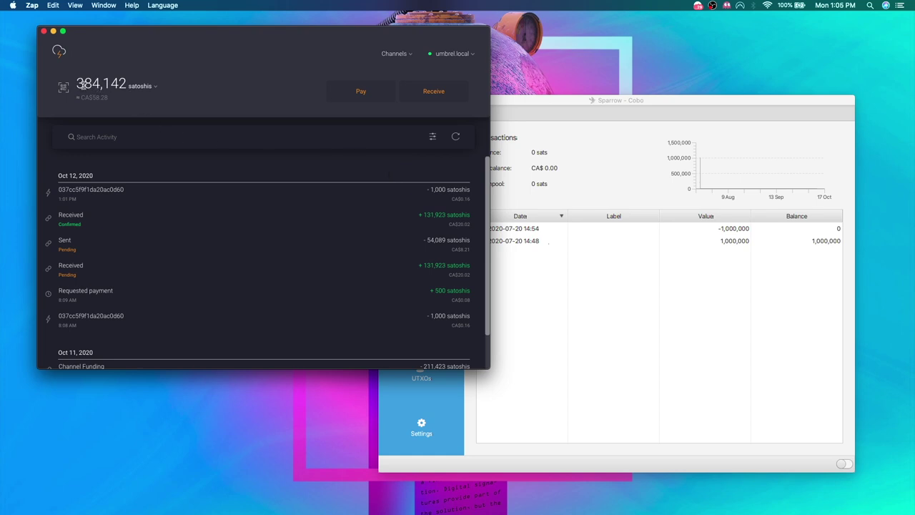
# Open Umbrel's Bitcoin page and shift the Zap window slightly left
pyautogui.hotkey('ctrl', 'Left')
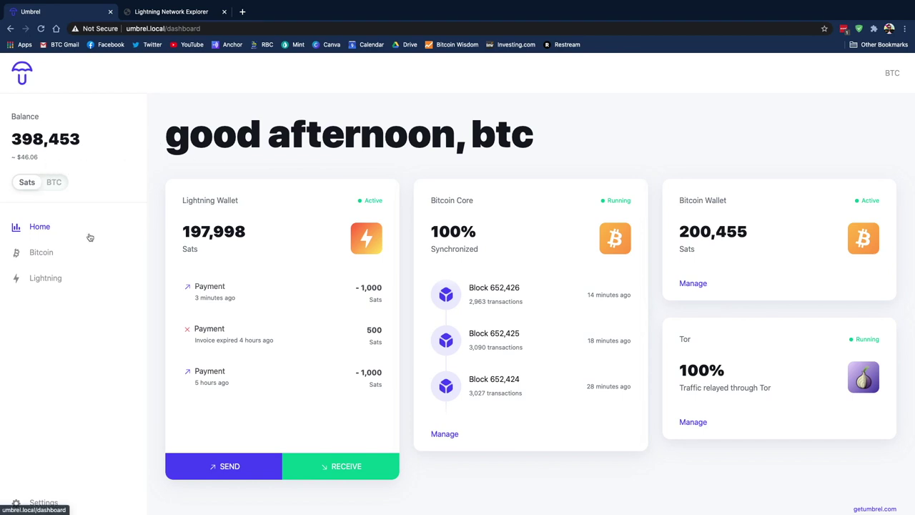
pyautogui.moveTo(188, 233)
pyautogui.hotkey('ctrl', 'Right')
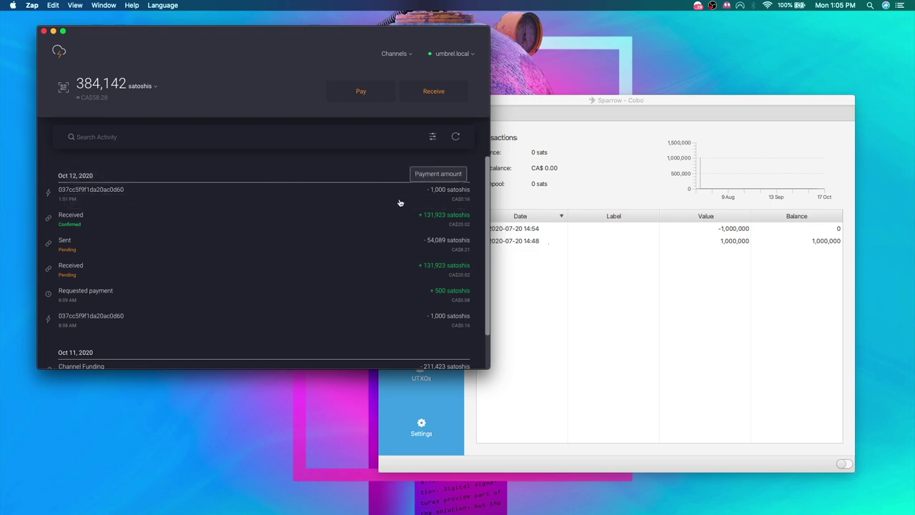
pyautogui.hotkey('ctrl', 'Left')
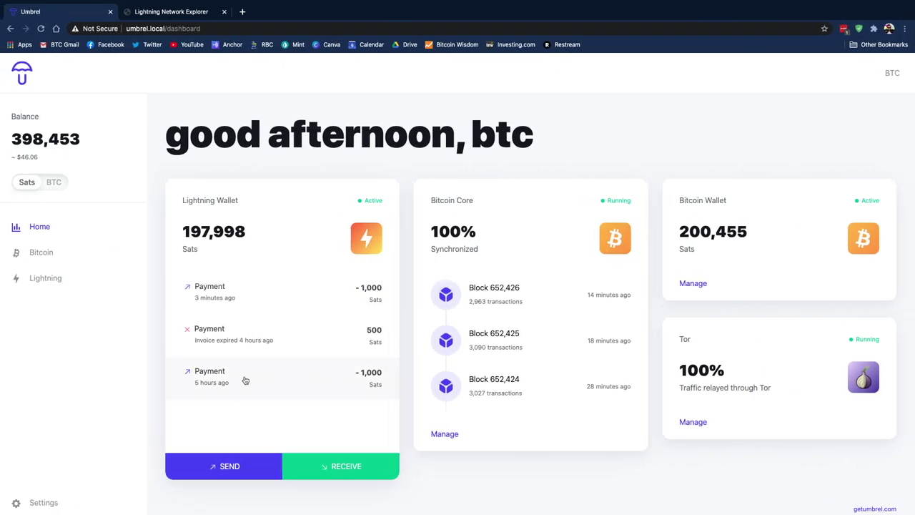
pyautogui.click(40, 251)
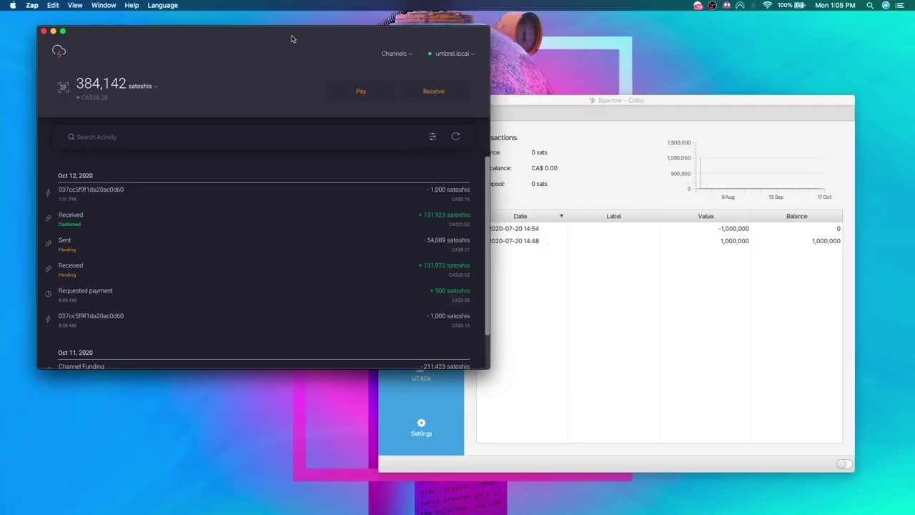
pyautogui.moveTo(291, 36)
pyautogui.mouseDown()
pyautogui.moveTo(293, 62)
pyautogui.moveTo(278, 32)
pyautogui.mouseUp()
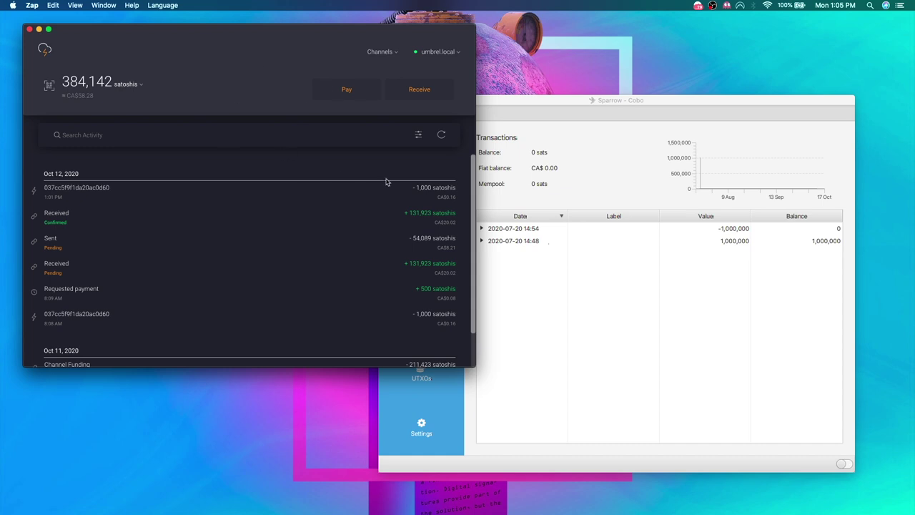
# Bring the Sparrow Cobo wallet forward and position it beside Zap
pyautogui.moveTo(630, 98); pyautogui.dragTo(550, 99)
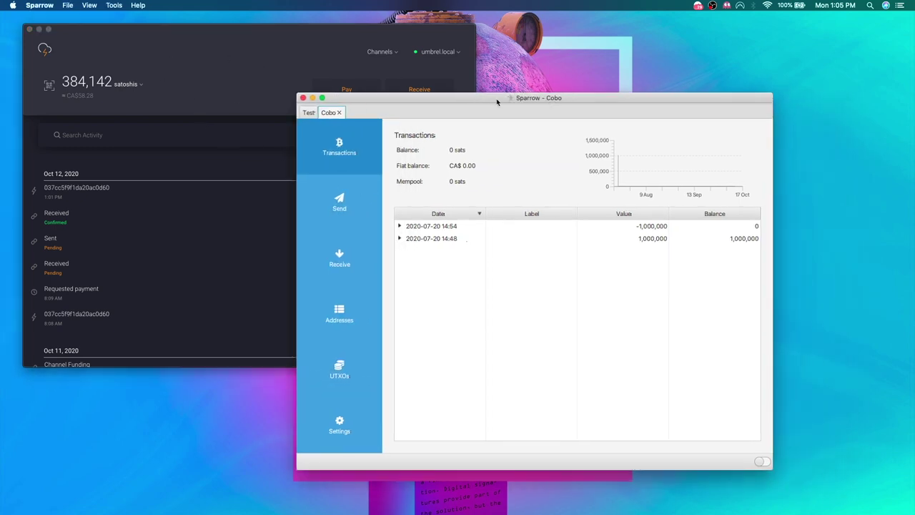
pyautogui.moveTo(494, 102); pyautogui.dragTo(508, 106)
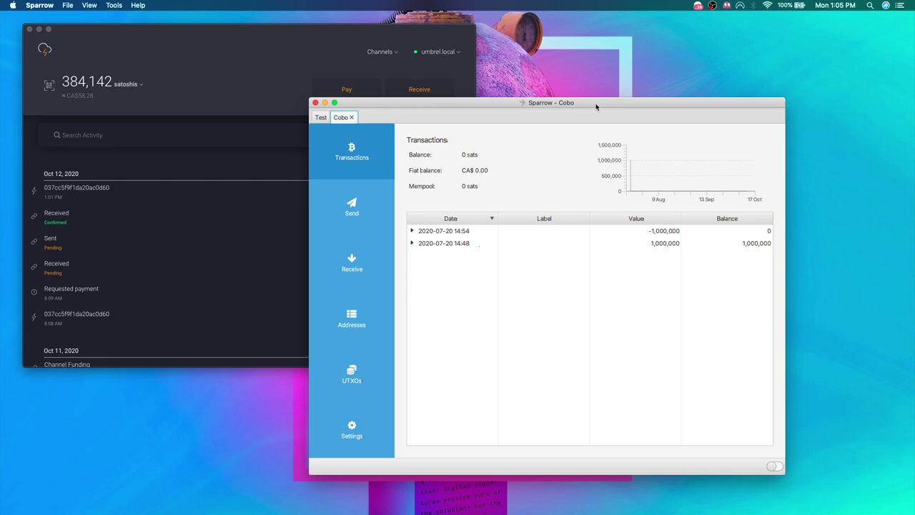
pyautogui.moveTo(597, 106); pyautogui.dragTo(627, 111)
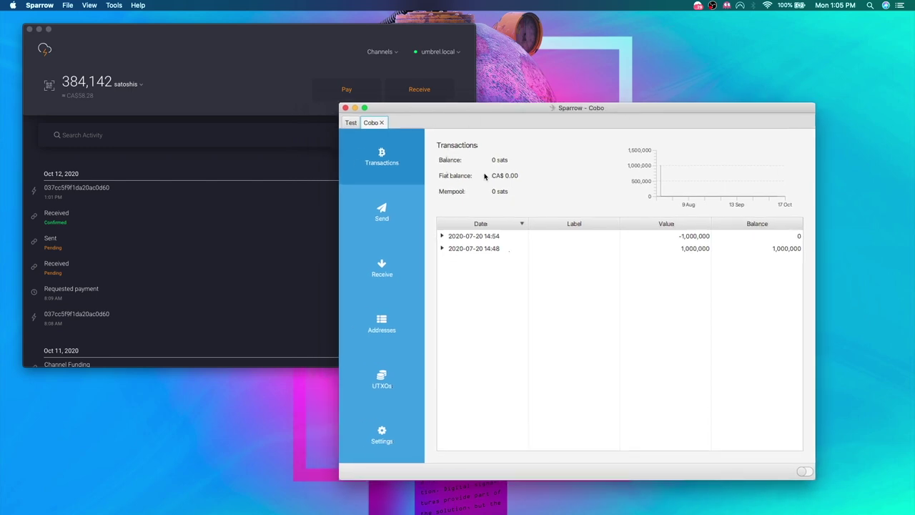
# Compare with Umbrel's Bitcoin Core page, nudge Sparrow right, and finish on Umbrel
pyautogui.hotkey('ctrl', 'Left')
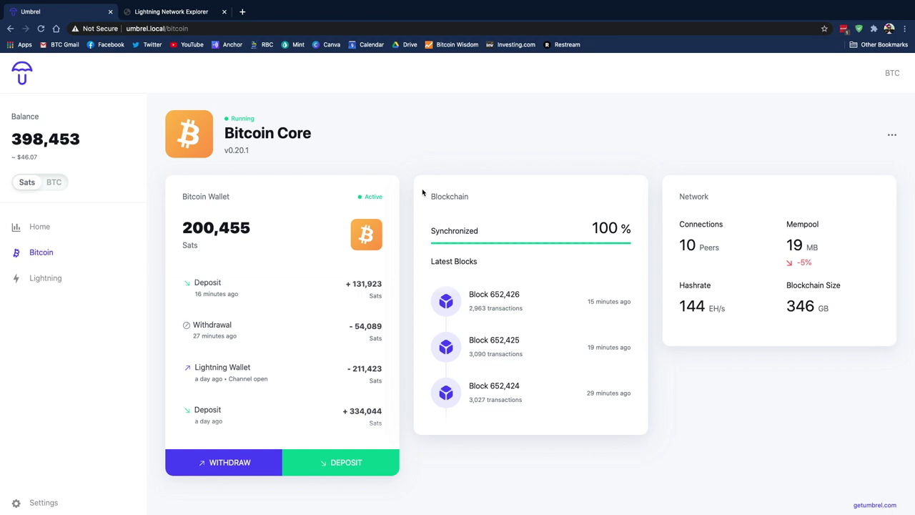
pyautogui.hotkey('ctrl', 'Right')
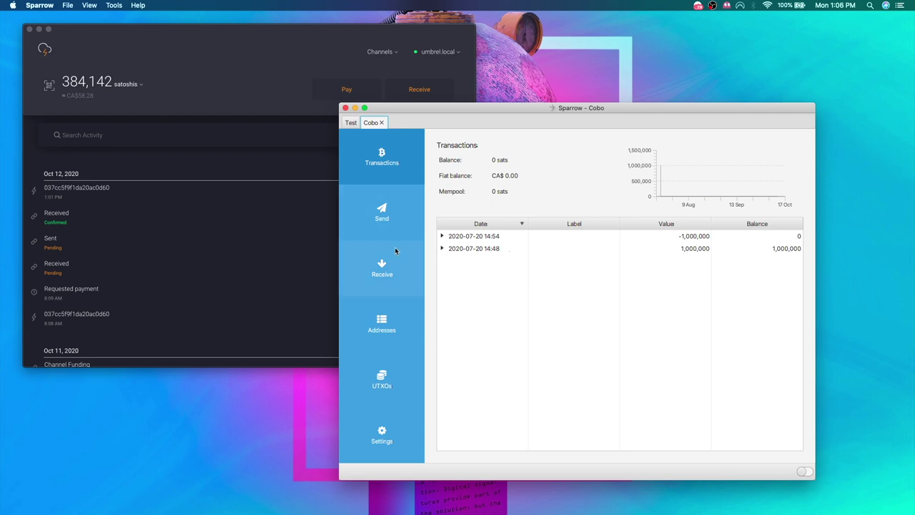
pyautogui.hotkey('ctrl', 'Left')
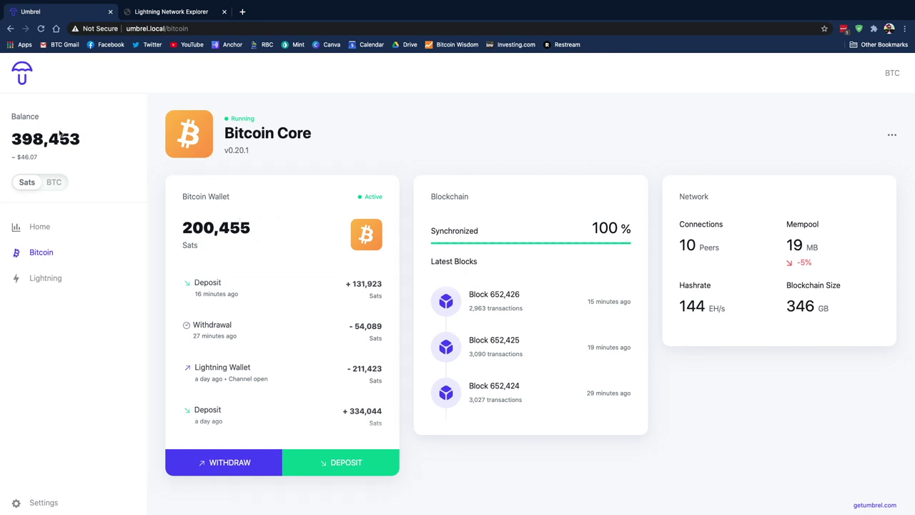
pyautogui.hotkey('ctrl', 'Right')
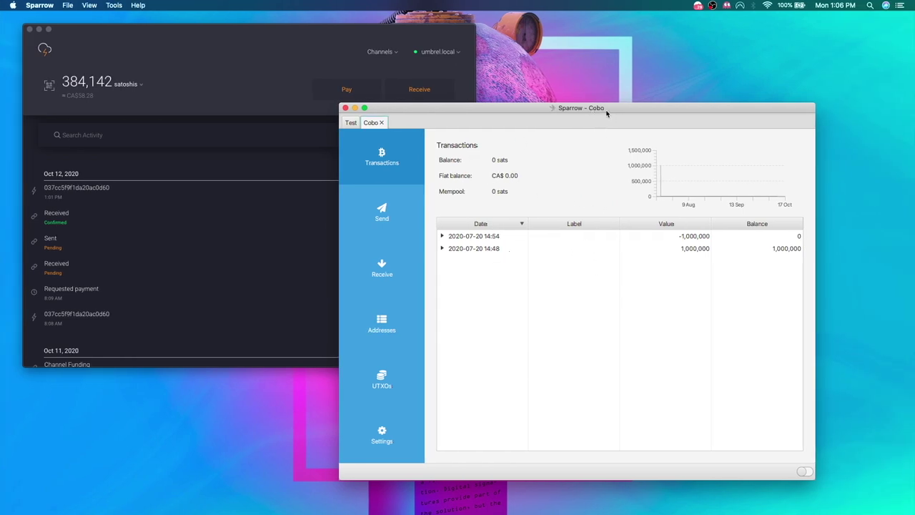
pyautogui.moveTo(601, 110); pyautogui.dragTo(621, 106)
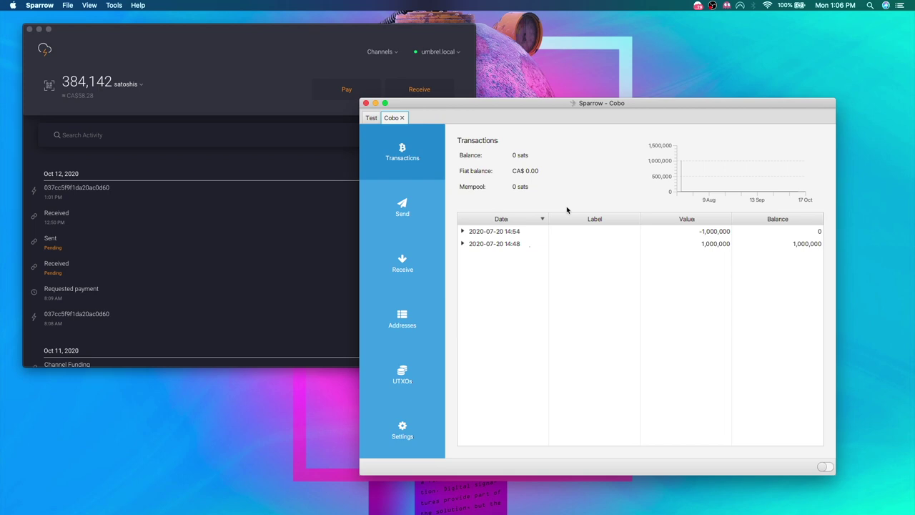
pyautogui.hotkey('ctrl', 'Right')
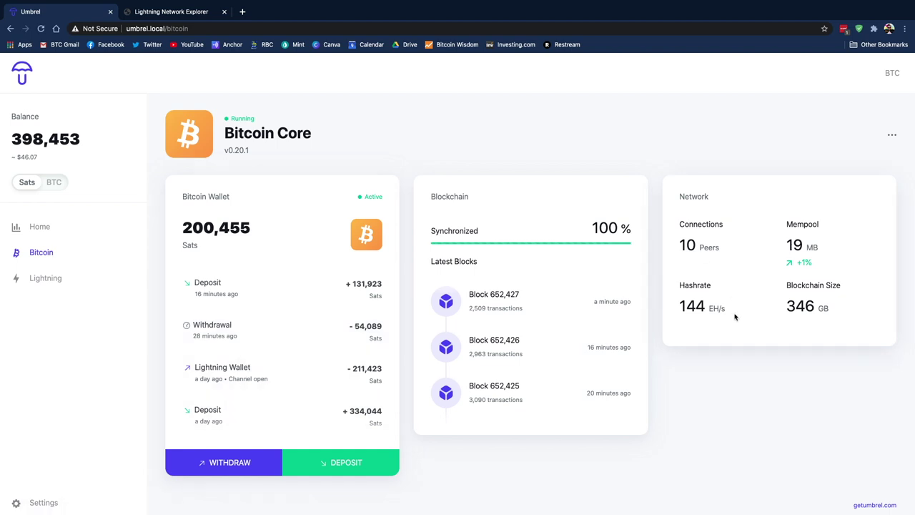
pyautogui.click(892, 137)
pyautogui.click(840, 158)
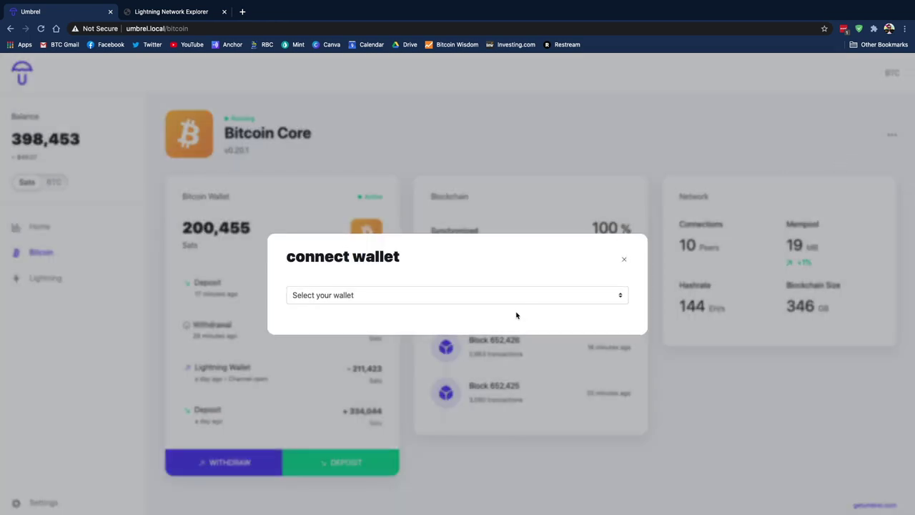
pyautogui.click(497, 295)
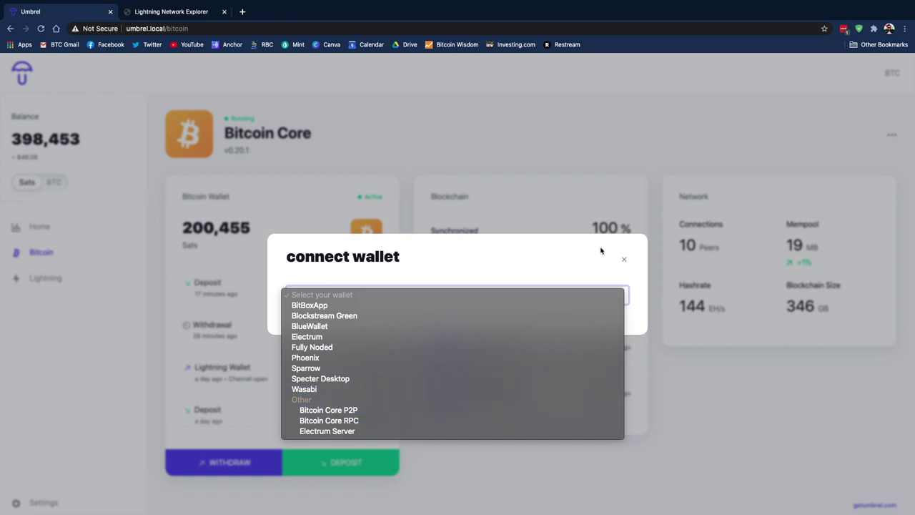
pyautogui.click(578, 266)
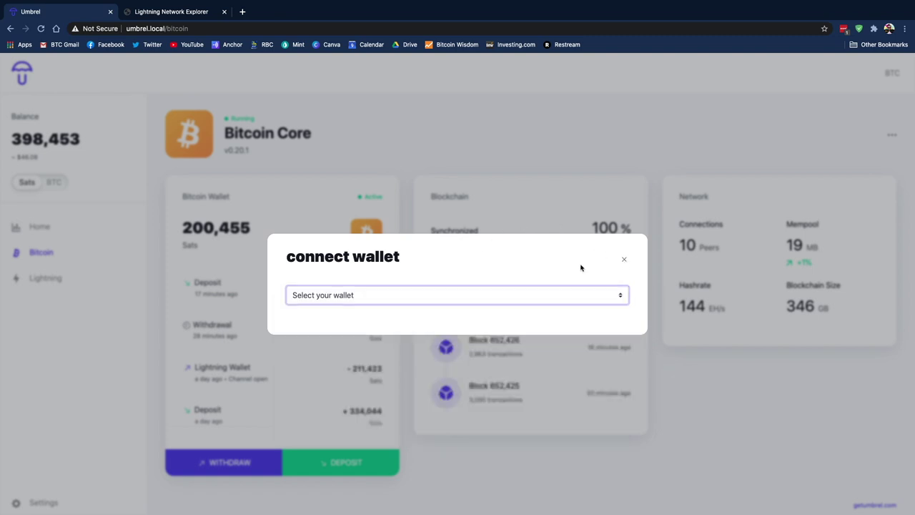
pyautogui.click(624, 262)
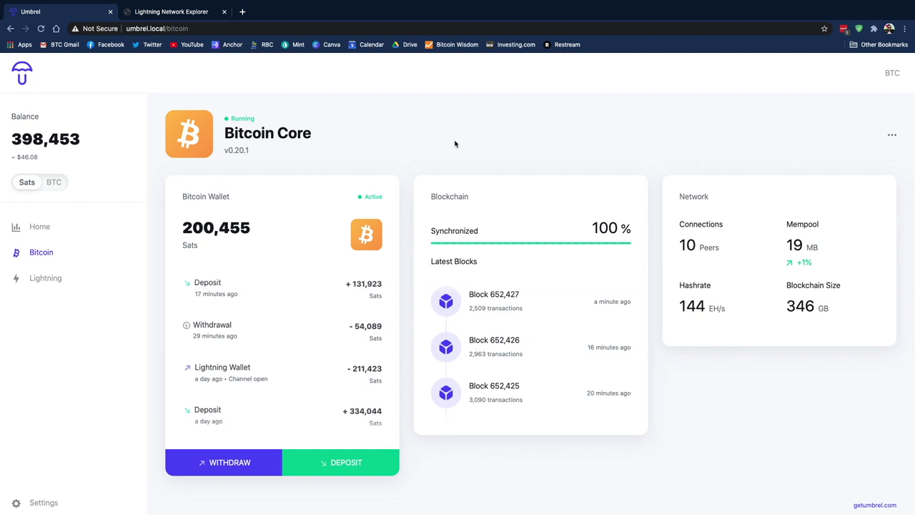
pyautogui.hotkey('ctrl', 'Right')
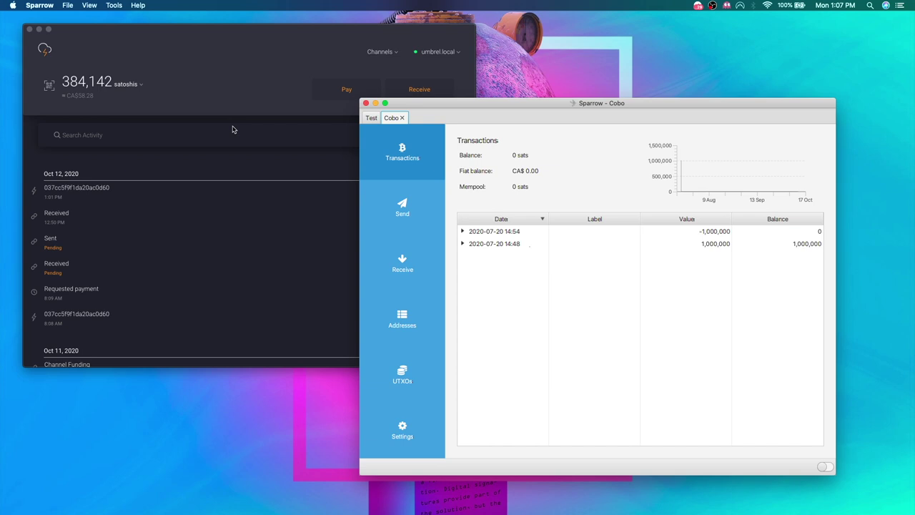
pyautogui.click(247, 55)
pyautogui.hotkey('ctrl', 'Left')
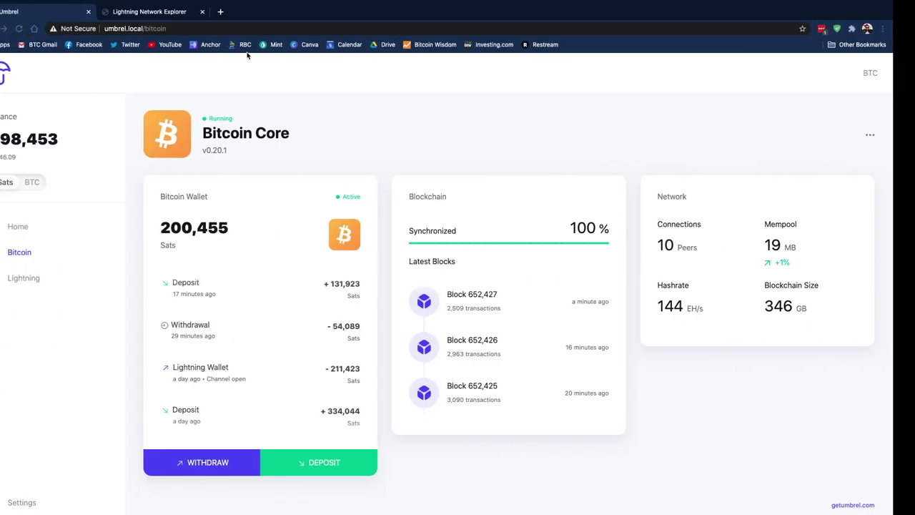